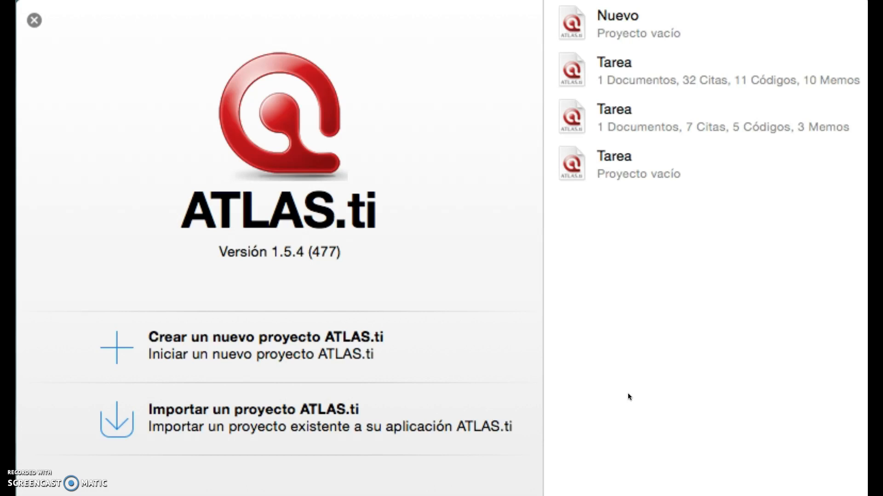
Create a new project named "Práctica para TSyE II"
{"action": "left_click", "coordinate": [669, 335]}
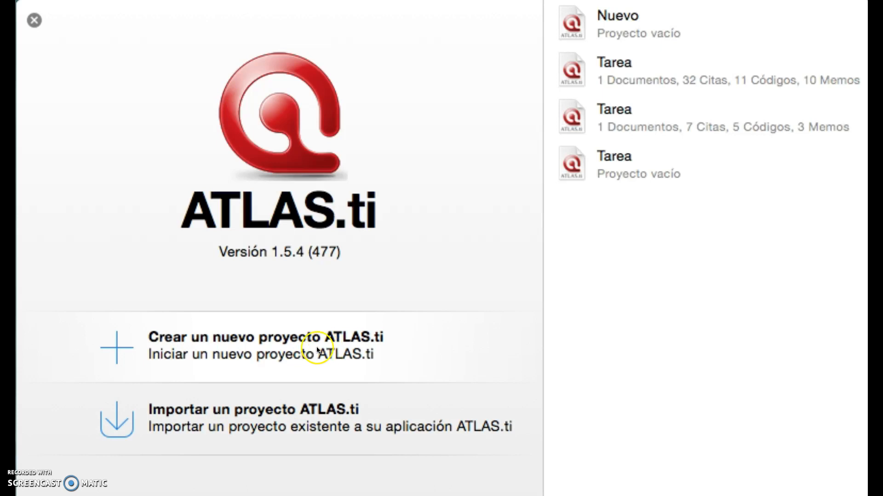
{"action": "left_click", "coordinate": [123, 349]}
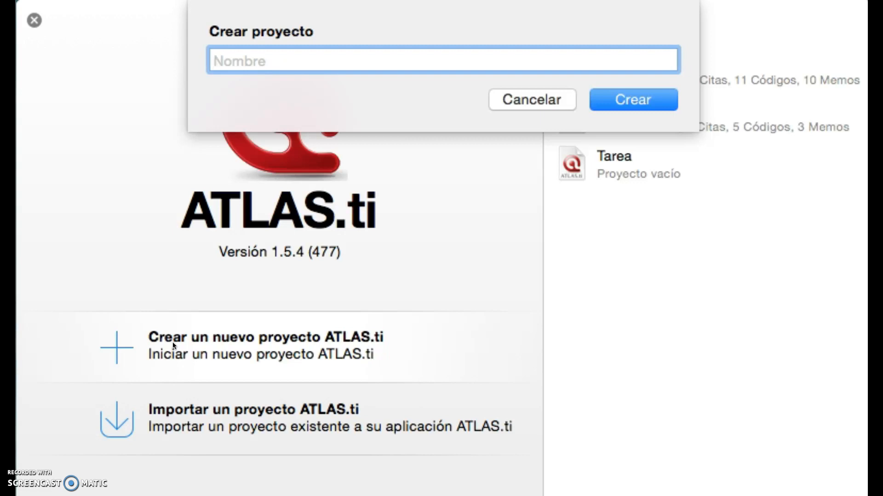
{"action": "type", "text": "Pr"}
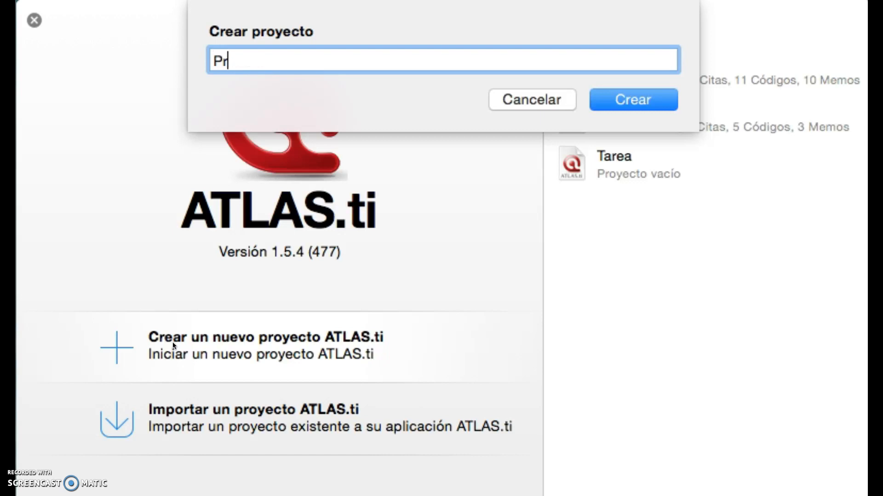
{"action": "type", "text": "a"}
{"action": "key", "text": "BackSpace"}
{"action": "type", "text": "áctica para TS"}
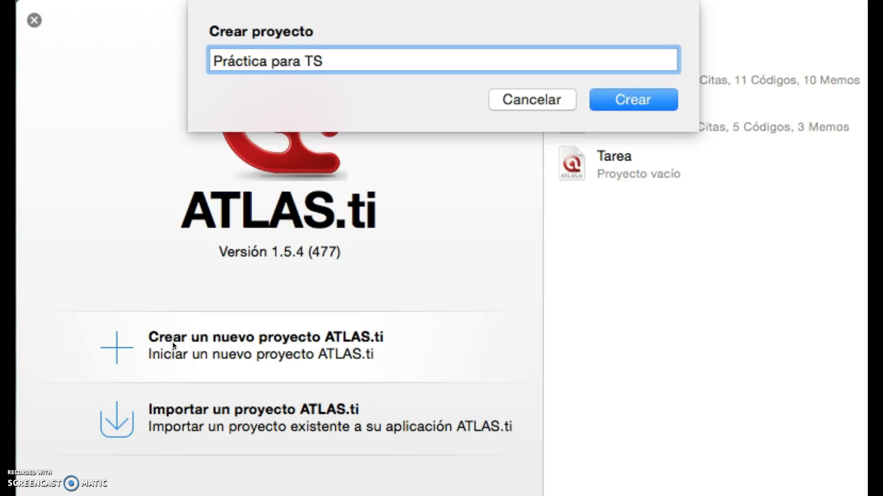
{"action": "type", "text": "yE II"}
{"action": "left_click", "coordinate": [631, 106]}
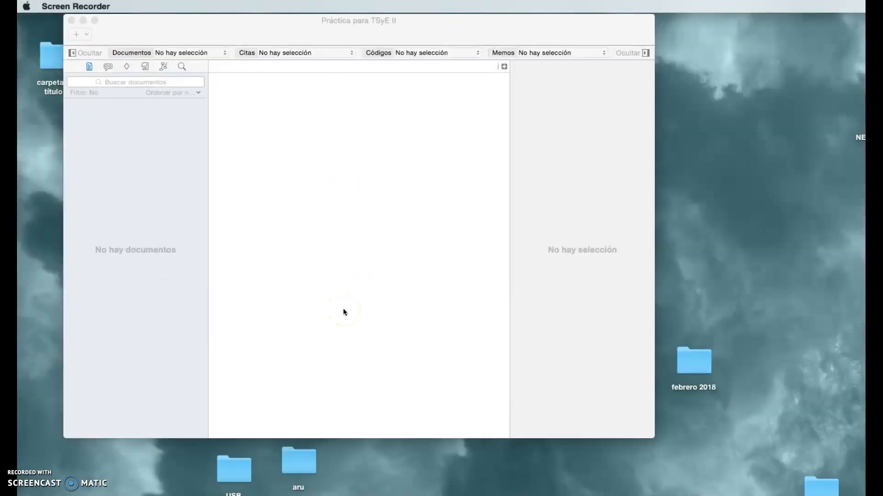
Import all the image, text, video and audio files from the desktop folder "0" into the project as documents
{"action": "left_click", "coordinate": [329, 193]}
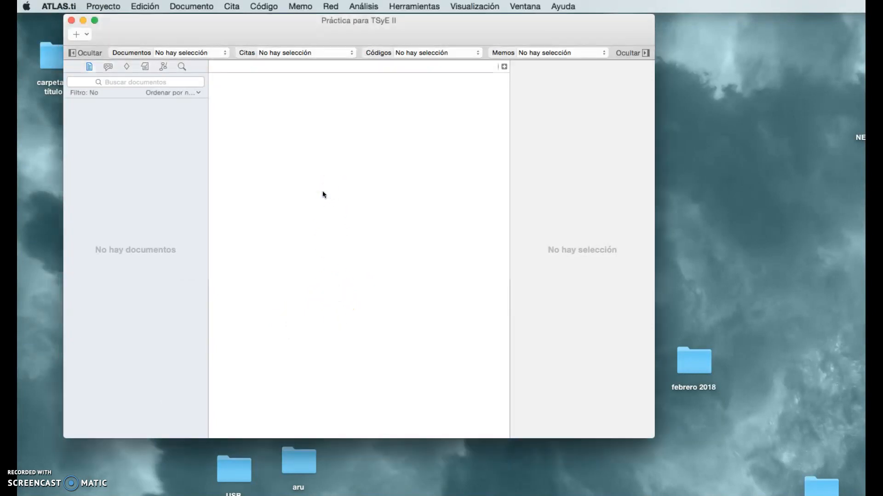
{"action": "left_click", "coordinate": [191, 7]}
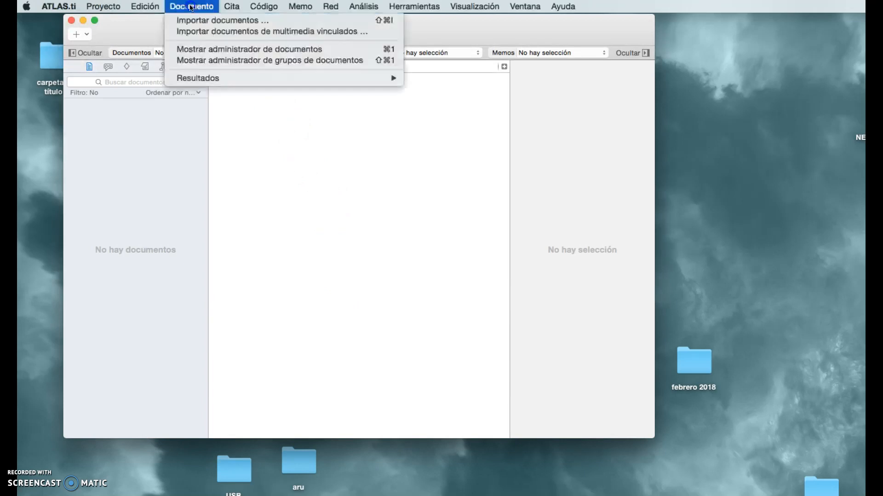
{"action": "left_click", "coordinate": [192, 21]}
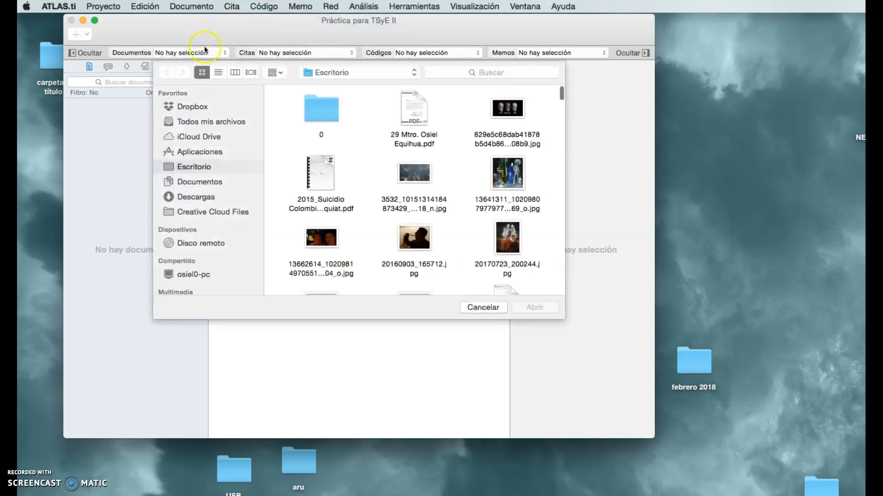
{"action": "left_click", "coordinate": [301, 131]}
{"action": "double_click", "coordinate": [325, 114]}
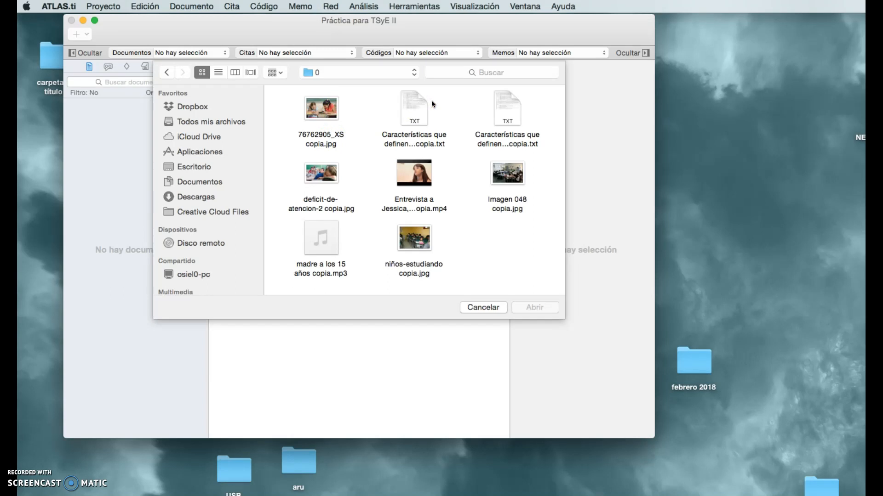
{"action": "left_click_drag", "start_coordinate": [542, 109], "coordinate": [311, 249]}
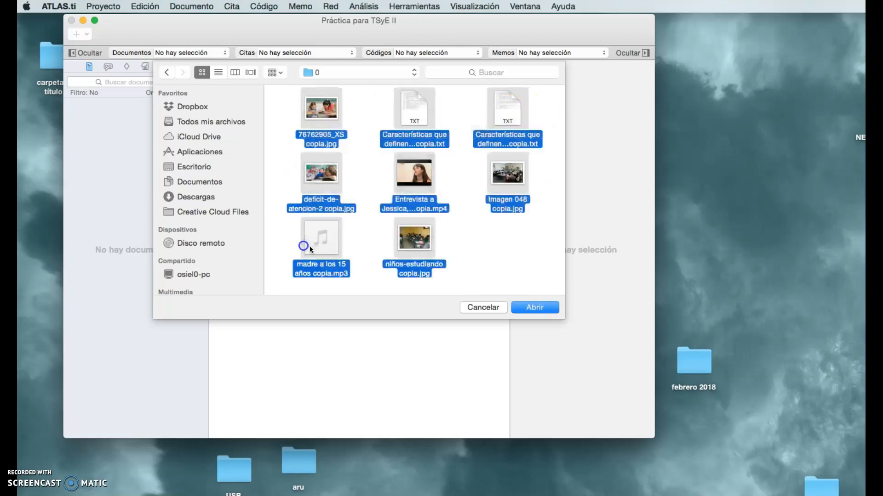
{"action": "left_click", "coordinate": [535, 308]}
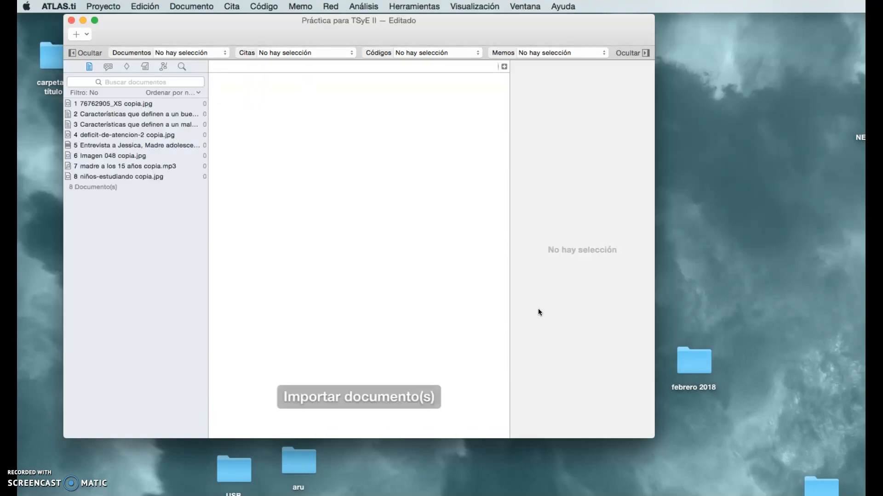
Open 76762905_XS copia.jpg and the two text documents on the characteristics of a good and a bad student for viewing
{"action": "left_click", "coordinate": [400, 286]}
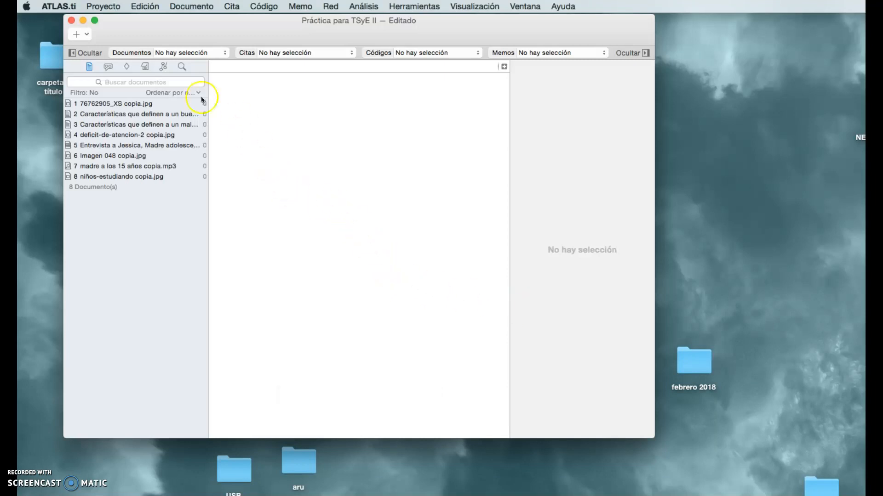
{"action": "left_click", "coordinate": [223, 54]}
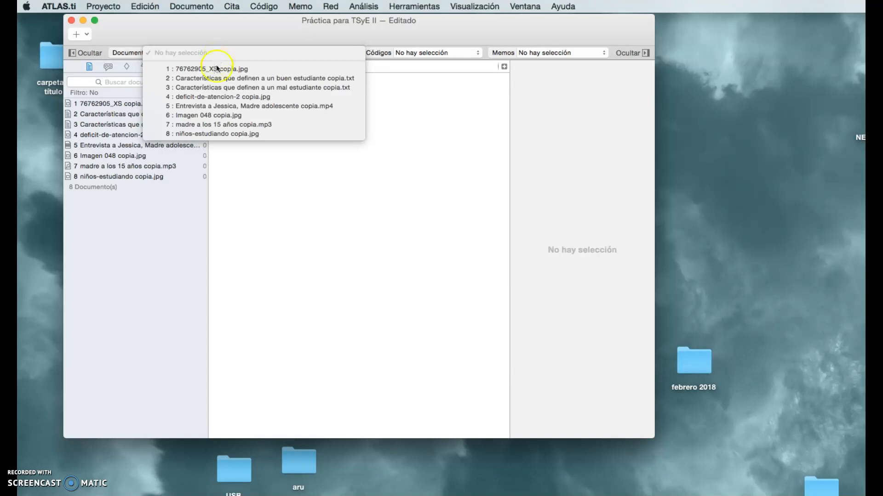
{"action": "left_click", "coordinate": [218, 69]}
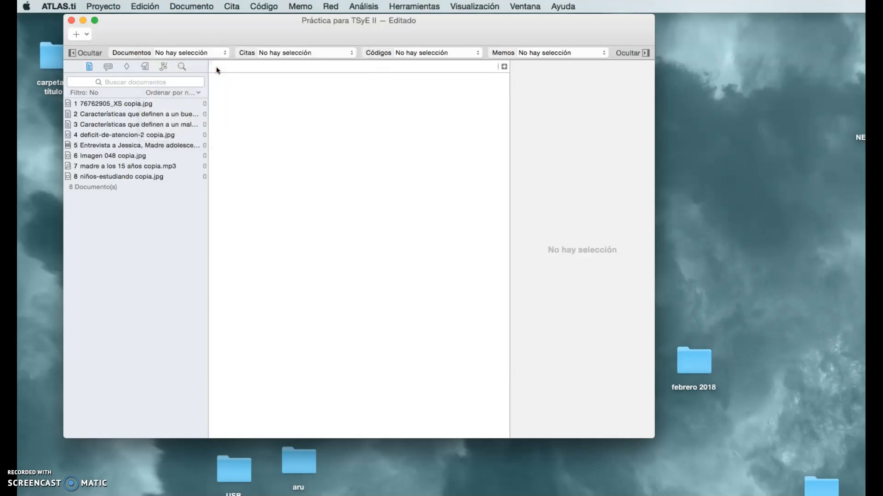
{"action": "left_click", "coordinate": [225, 55]}
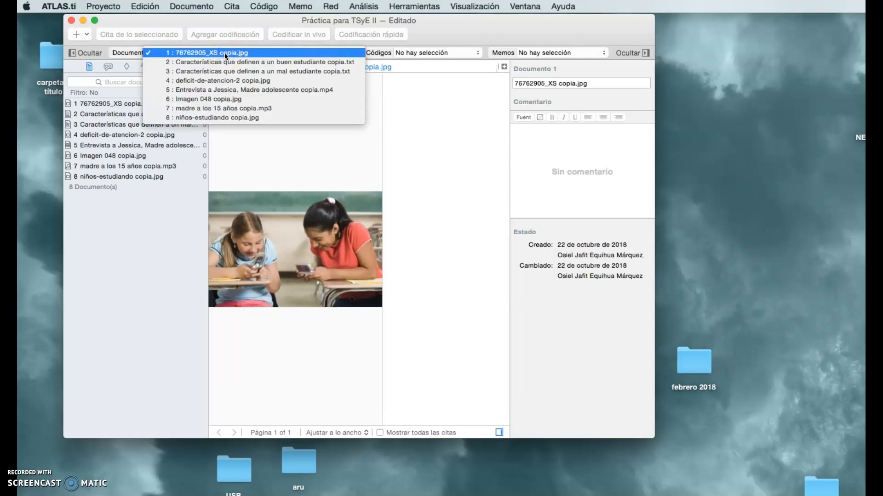
{"action": "left_click", "coordinate": [225, 62]}
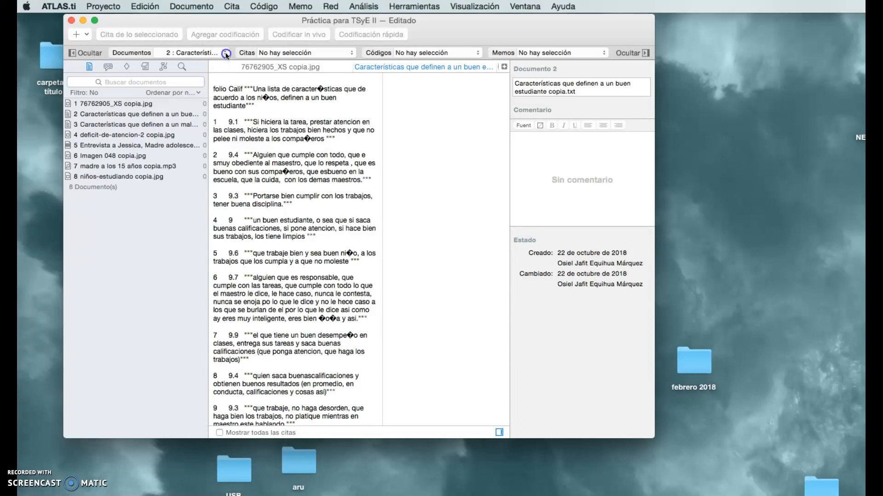
{"action": "left_click", "coordinate": [226, 54]}
{"action": "left_click", "coordinate": [226, 62]}
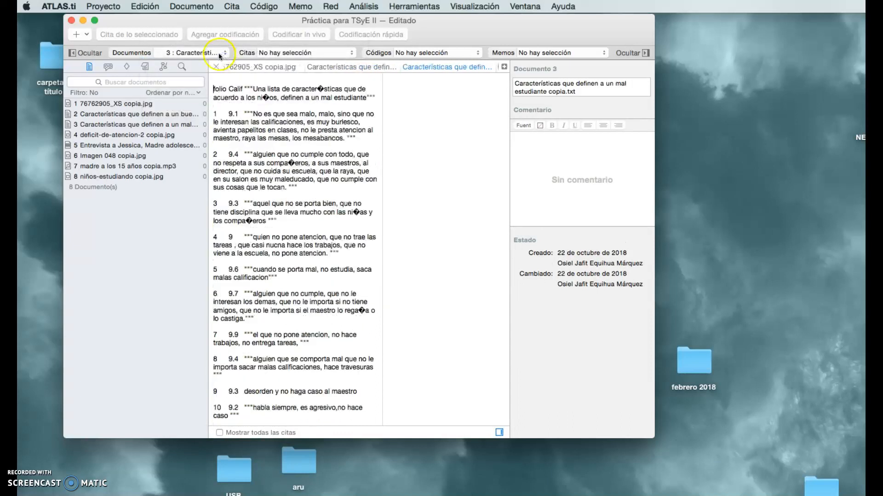
Open the image deficit-de-atencion-2 copia.jpg, the audio madre a los 15 años copia.mp3 and the interview video for viewing
{"action": "left_click", "coordinate": [224, 54]}
{"action": "left_click", "coordinate": [223, 62]}
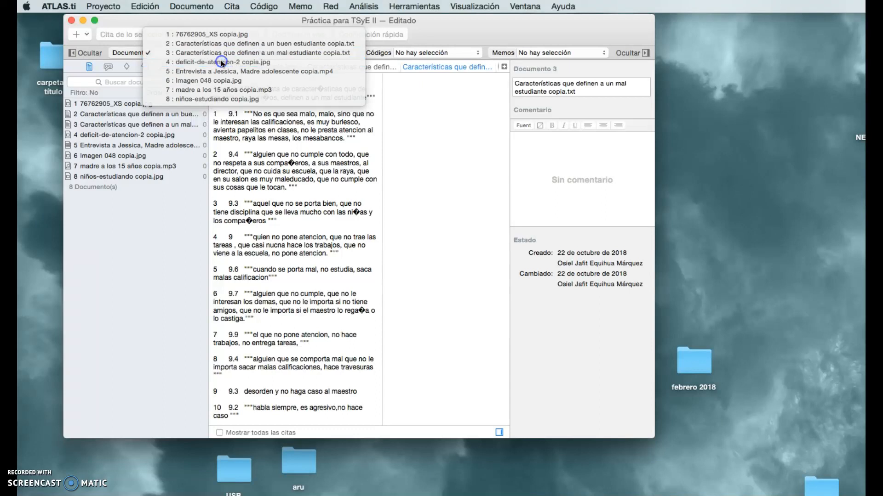
{"action": "left_click", "coordinate": [226, 54]}
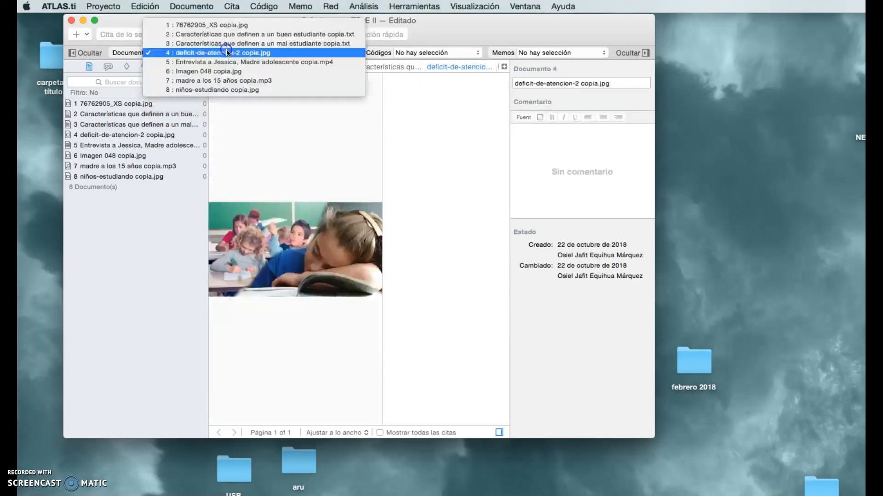
{"action": "left_click", "coordinate": [230, 80]}
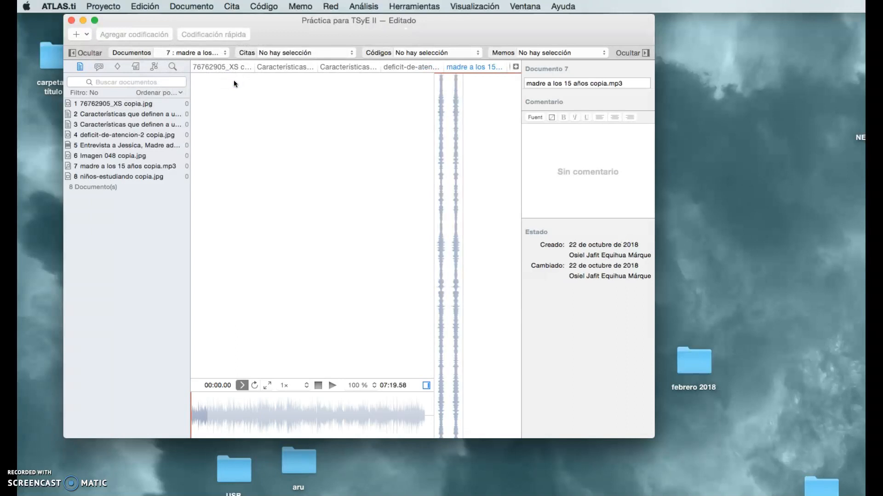
{"action": "left_click", "coordinate": [223, 53]}
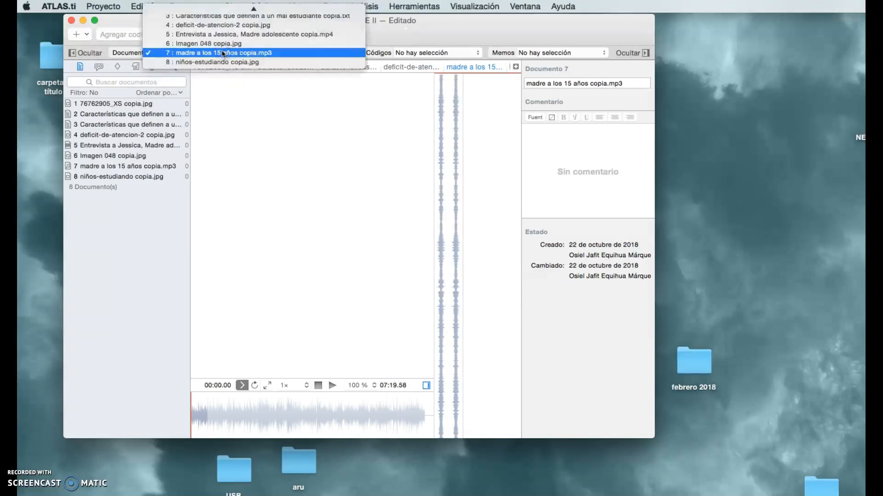
{"action": "left_click", "coordinate": [237, 36]}
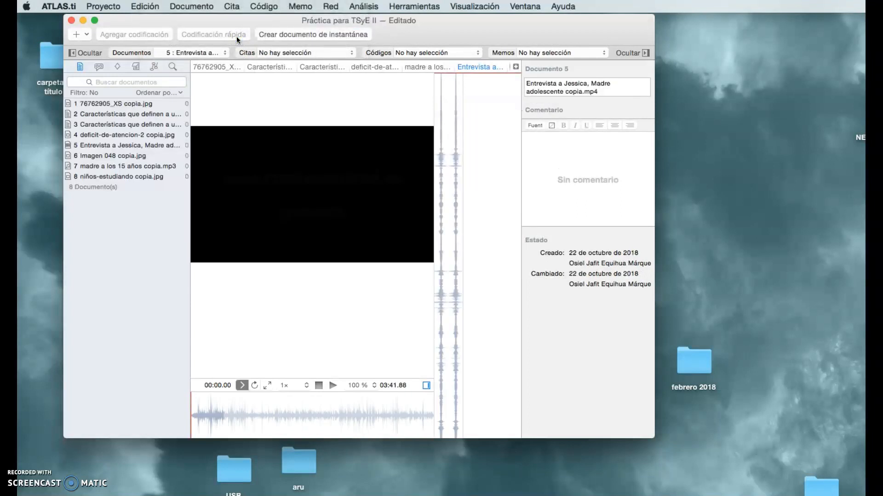
Open the document manager and give 76762905_XS copia.jpg the comment "Imagen tomada en la escuela secundaria sobre uso de TICs"
{"action": "left_click", "coordinate": [198, 48]}
{"action": "left_click", "coordinate": [130, 52]}
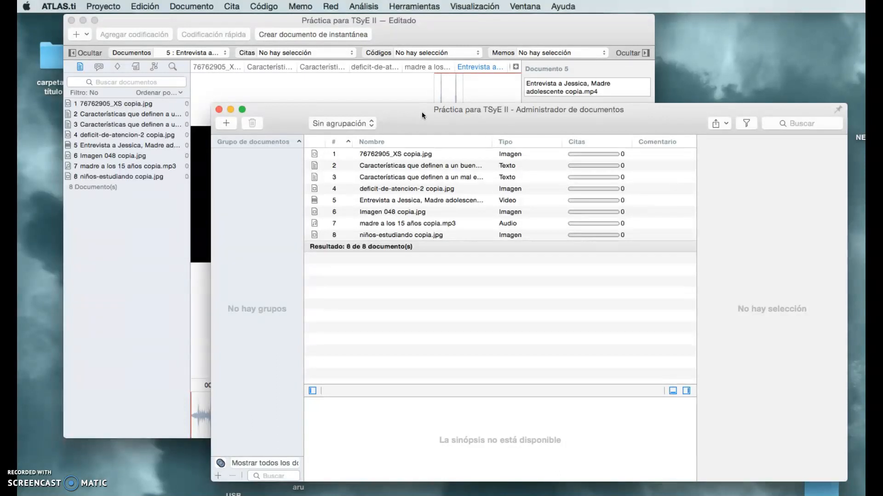
{"action": "left_click", "coordinate": [389, 156]}
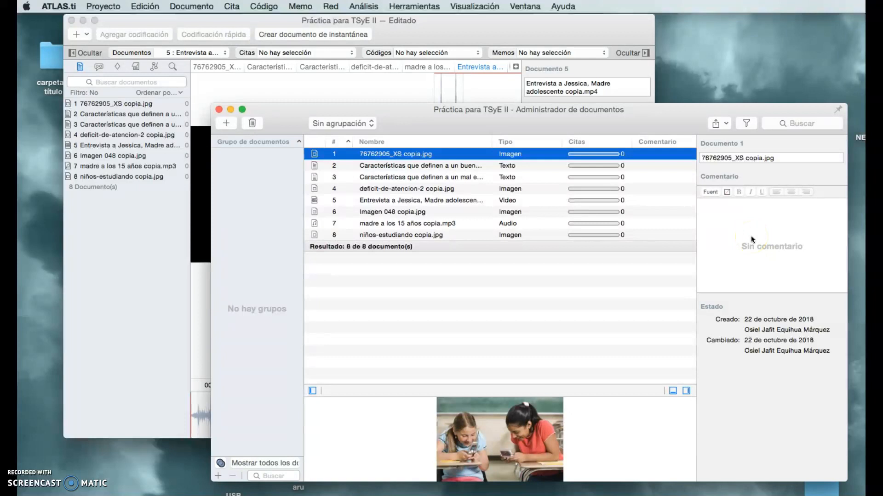
{"action": "left_click", "coordinate": [727, 233]}
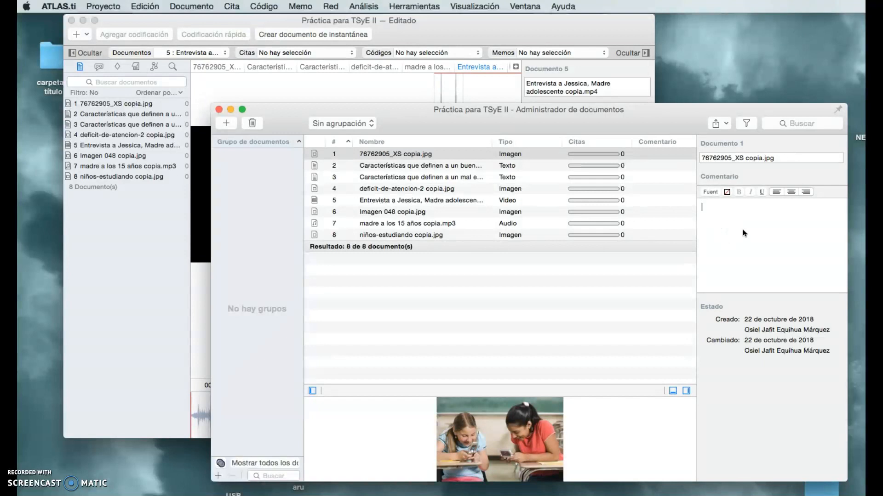
{"action": "type", "text": "Imagen tomada en la escuel"}
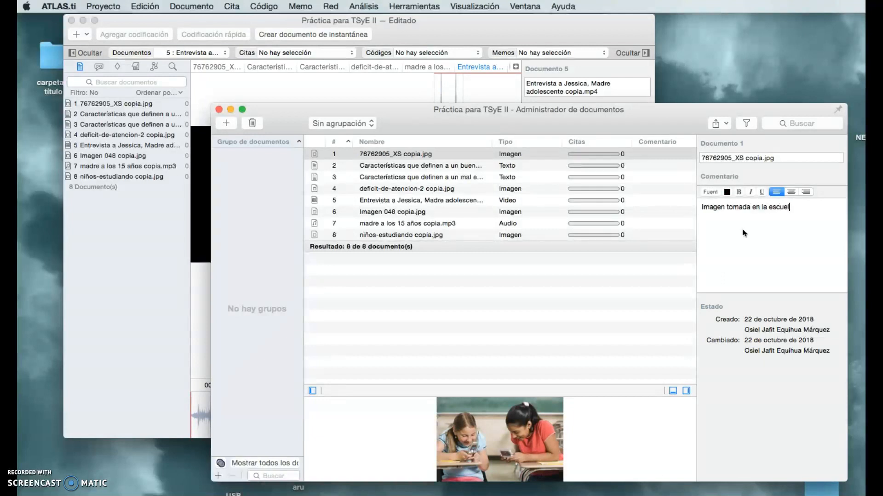
{"action": "type", "text": "a secundaria sobre uso de TICs"}
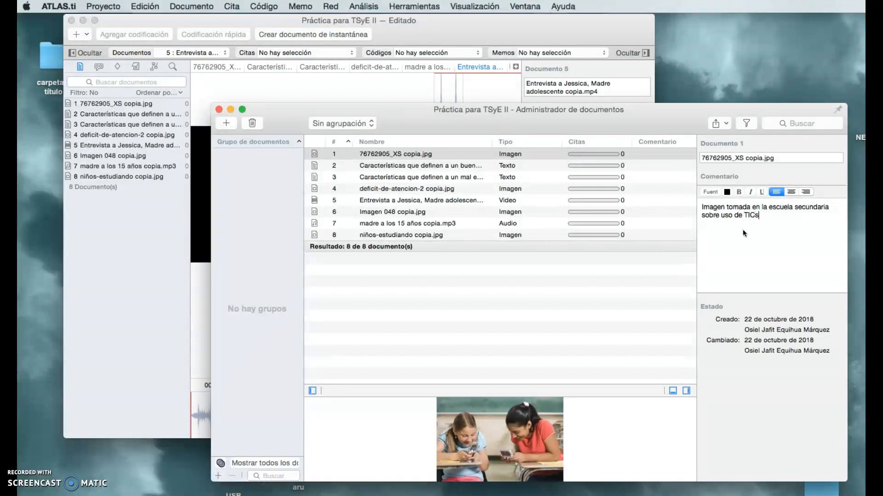
Compare the first two documents in the document manager and review the comment, creator and date columns of the list
{"action": "left_click", "coordinate": [464, 169]}
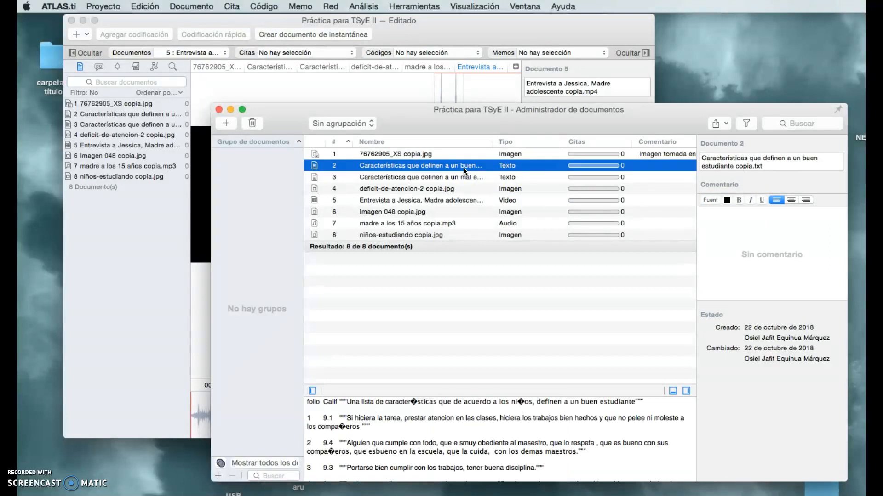
{"action": "left_click", "coordinate": [458, 157]}
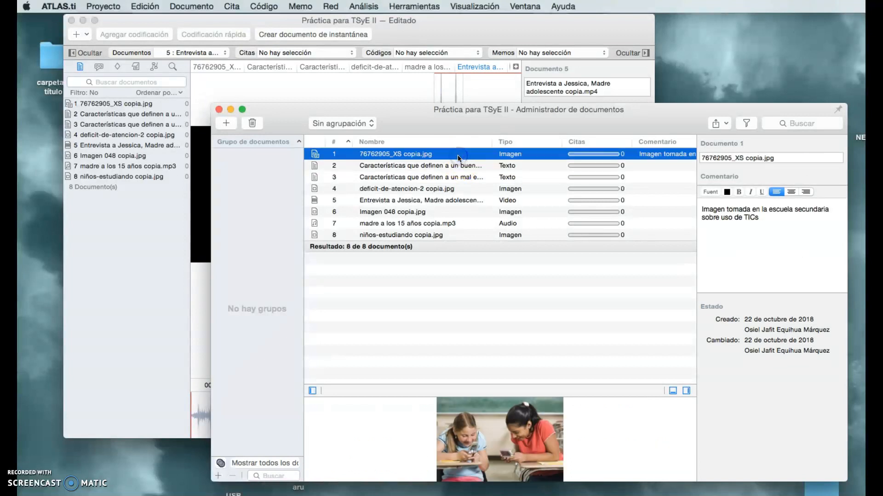
{"action": "left_click", "coordinate": [455, 168]}
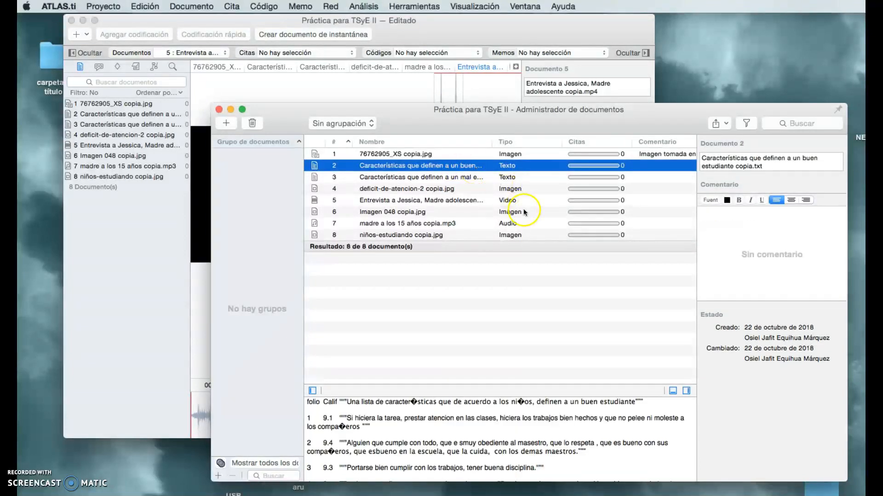
{"action": "scroll", "coordinate": [543, 213], "scroll_direction": "right", "scroll_amount": 4}
{"action": "scroll", "coordinate": [543, 212], "scroll_direction": "right", "scroll_amount": 10}
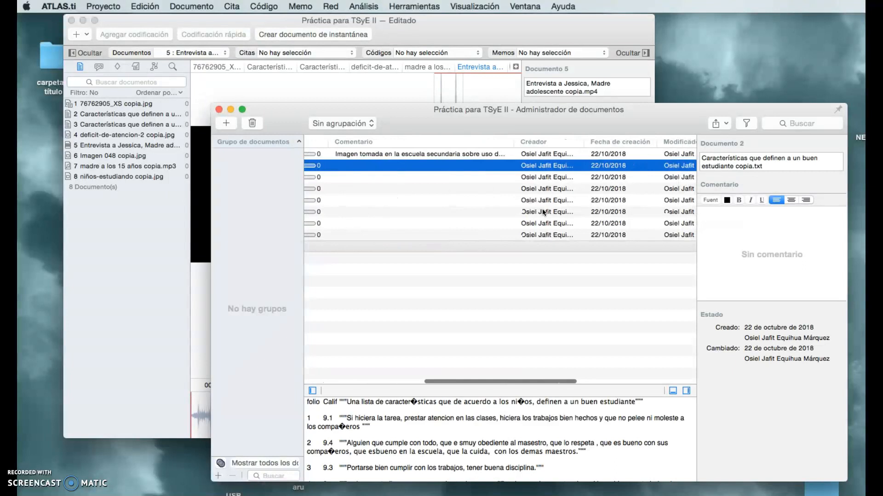
{"action": "scroll", "coordinate": [543, 212], "scroll_direction": "left", "scroll_amount": 14}
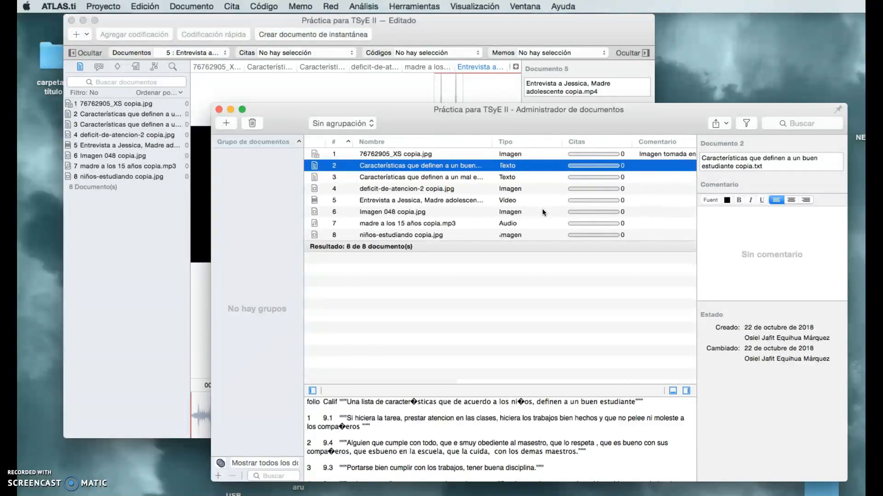
Give the text document on a good student's characteristics the comment "Lista de caracteríticas de un buen estudiante"
{"action": "left_click", "coordinate": [508, 205]}
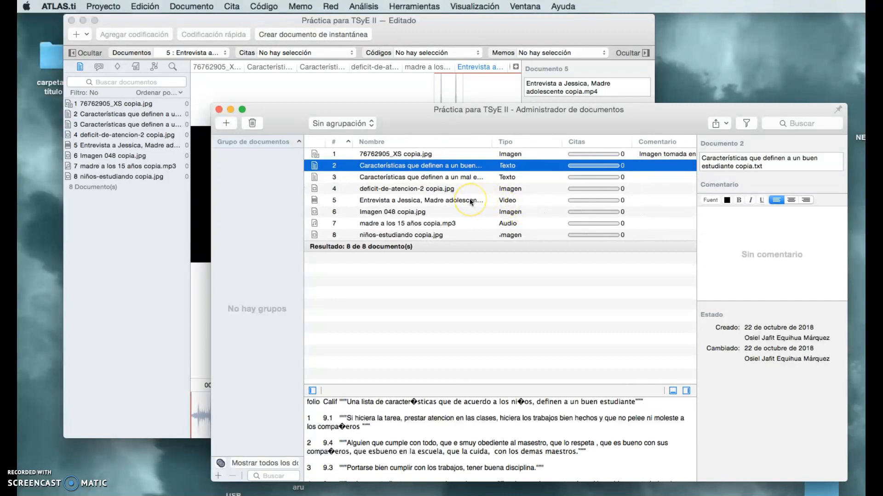
{"action": "left_click", "coordinate": [753, 231]}
{"action": "left_click", "coordinate": [759, 226]}
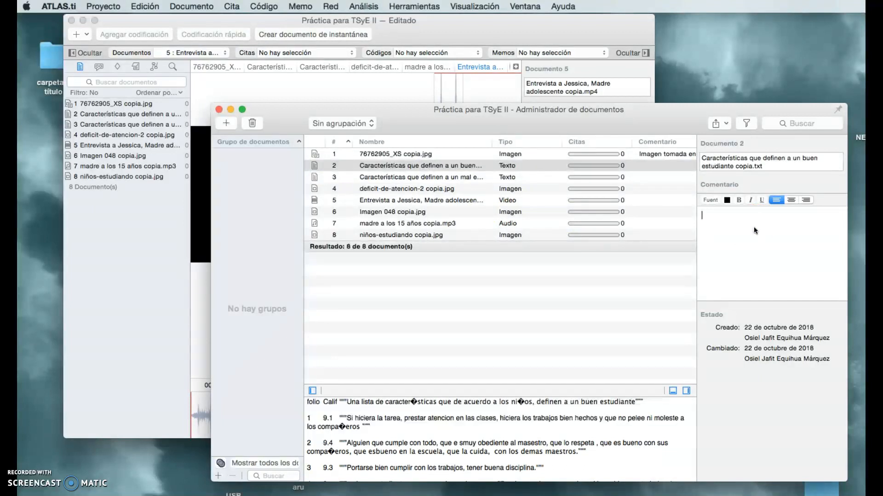
{"action": "type", "text": "Lista de"}
{"action": "type", "text": "características de un buen "}
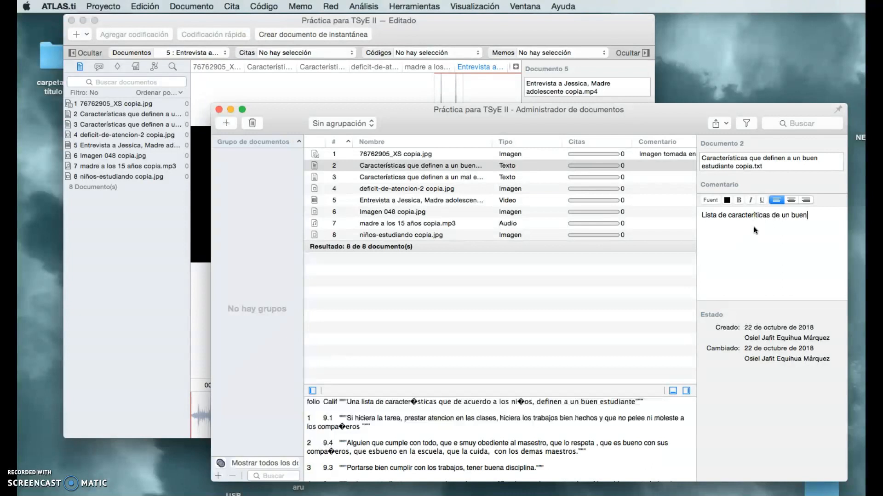
{"action": "type", "text": "estudiante"}
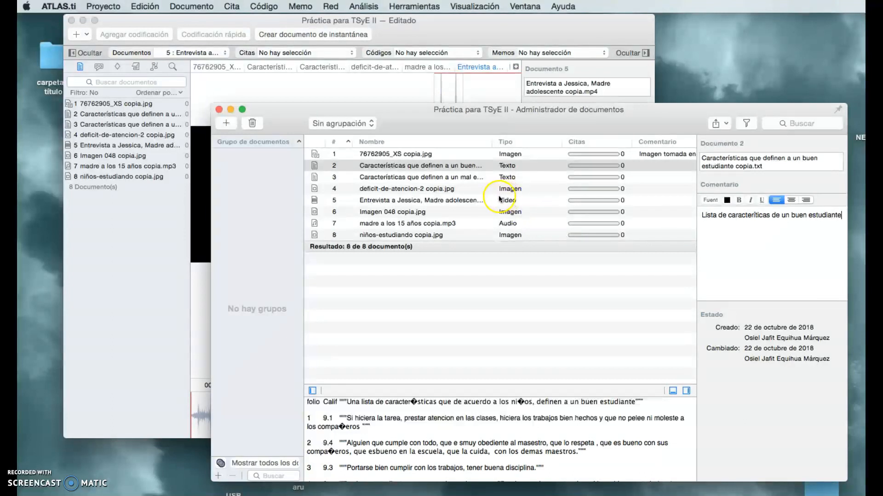
Give the interview video, document 5, the comment "Entrevista a madre adolescnete"
{"action": "left_click", "coordinate": [447, 202]}
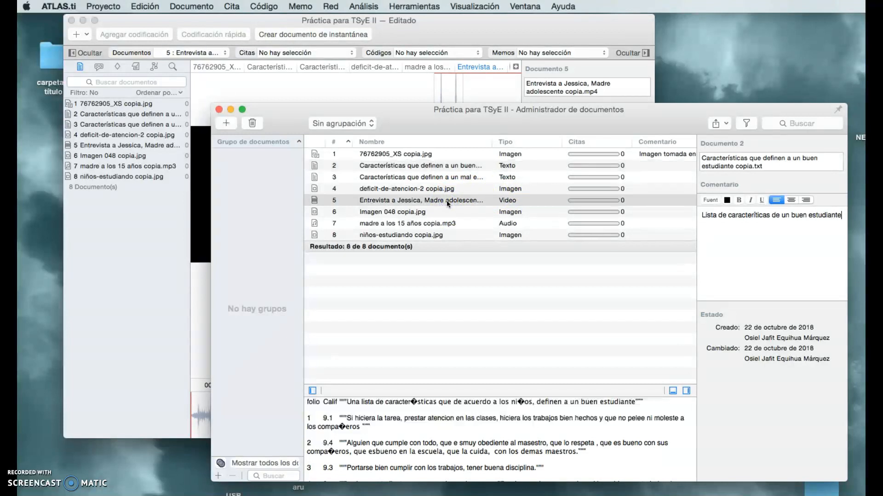
{"action": "left_click", "coordinate": [446, 200]}
{"action": "left_click", "coordinate": [722, 250]}
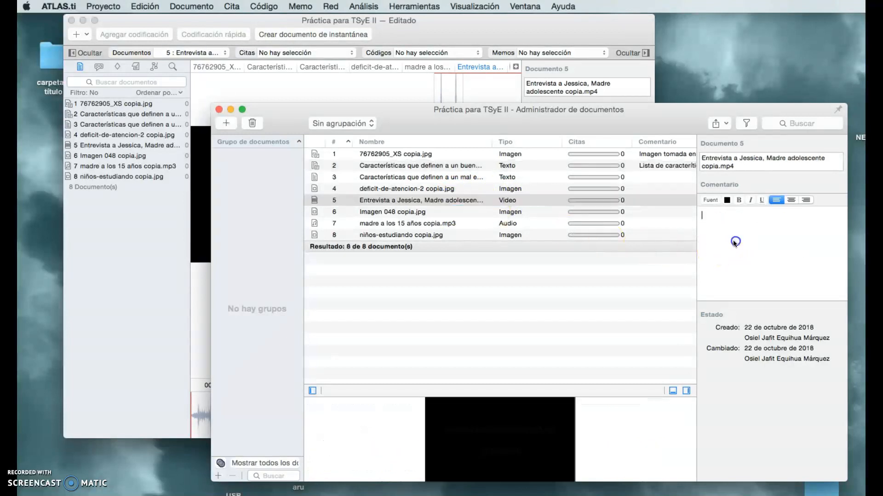
{"action": "type", "text": "Entrevista a madre adolescnete"}
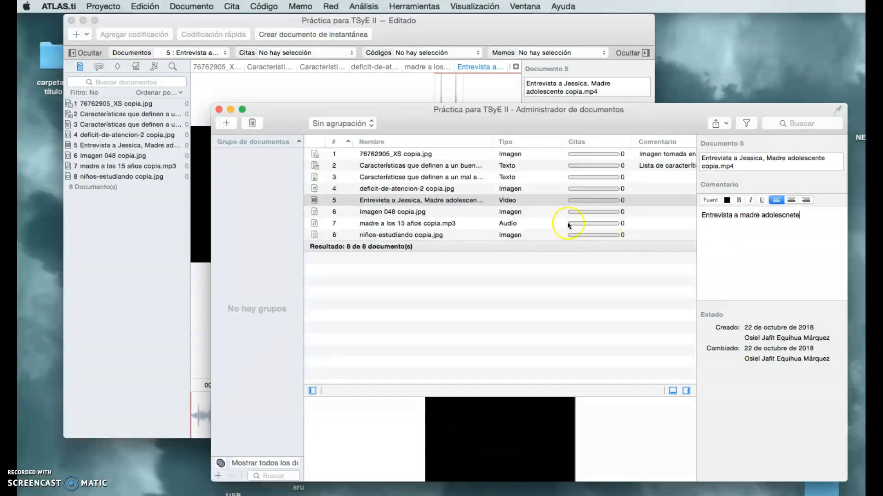
Check the commented documents' icons and review the comment, creator, date, modifier and origin columns of the document list
{"action": "left_click", "coordinate": [395, 169]}
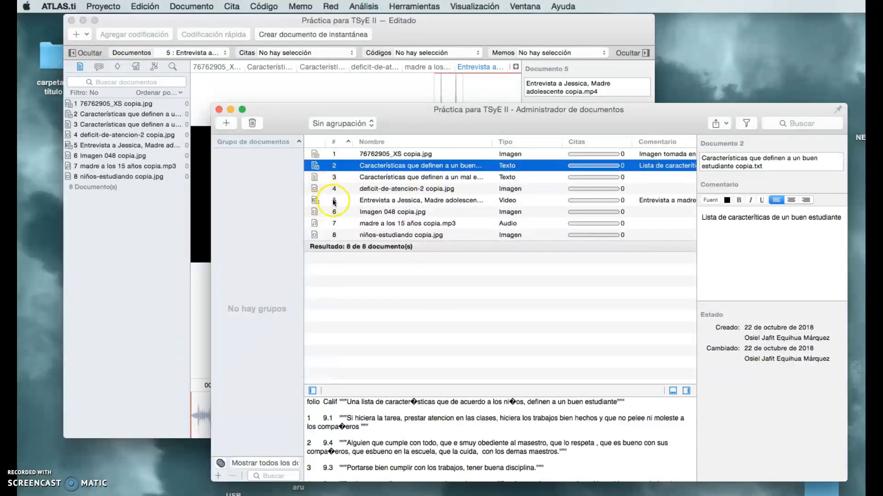
{"action": "left_click", "coordinate": [317, 202]}
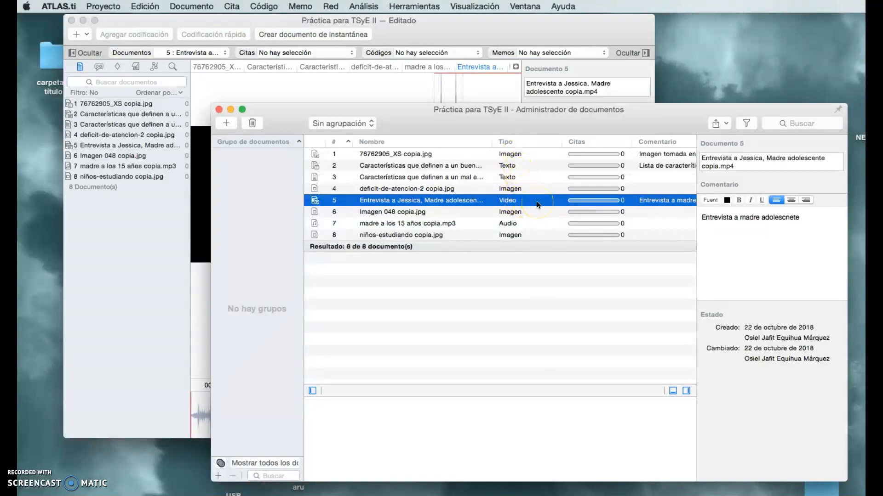
{"action": "scroll", "coordinate": [536, 202], "scroll_direction": "right", "scroll_amount": 3}
{"action": "scroll", "coordinate": [536, 202], "scroll_direction": "right", "scroll_amount": 1}
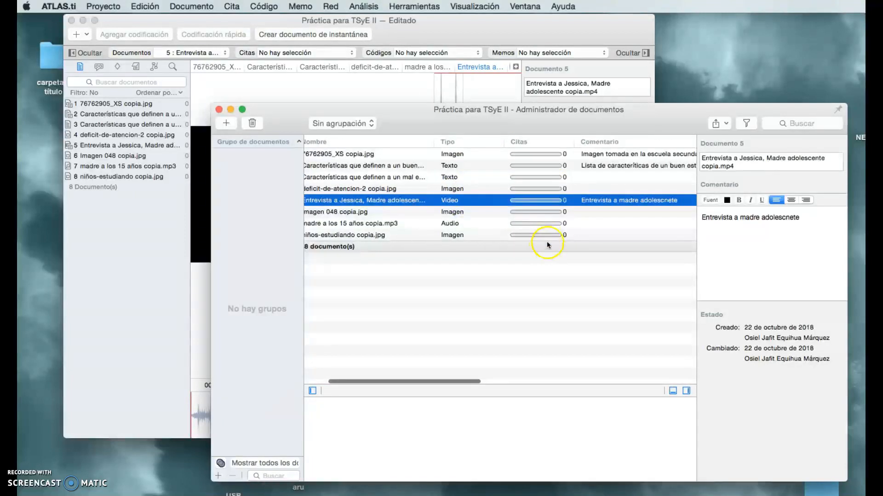
{"action": "scroll", "coordinate": [589, 202], "scroll_direction": "right", "scroll_amount": 8}
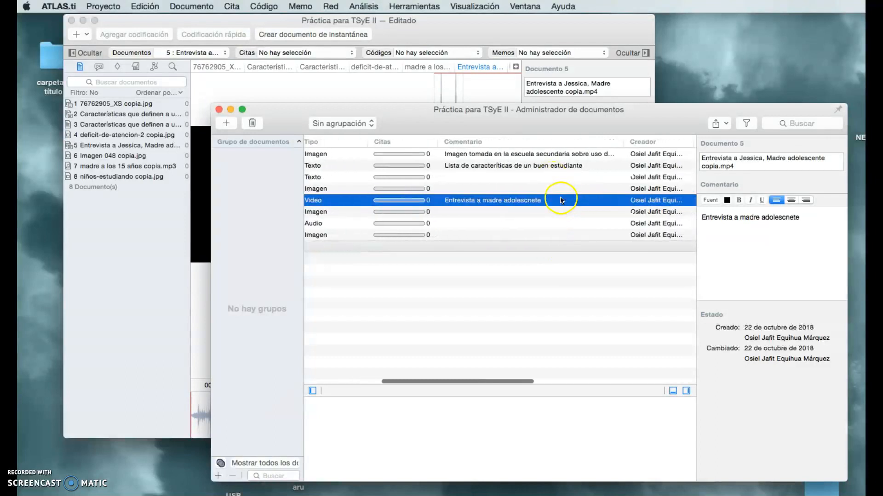
{"action": "scroll", "coordinate": [561, 201], "scroll_direction": "right", "scroll_amount": 5}
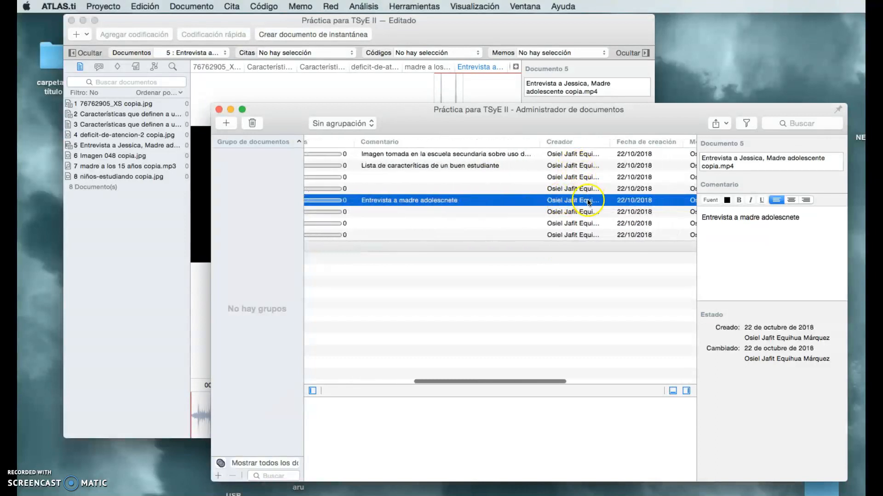
{"action": "scroll", "coordinate": [588, 202], "scroll_direction": "right", "scroll_amount": 6}
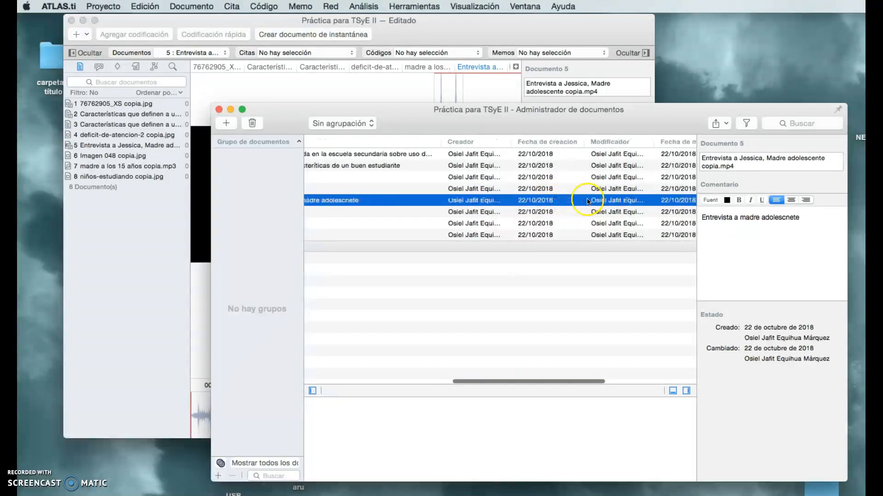
{"action": "scroll", "coordinate": [588, 201], "scroll_direction": "right", "scroll_amount": 7}
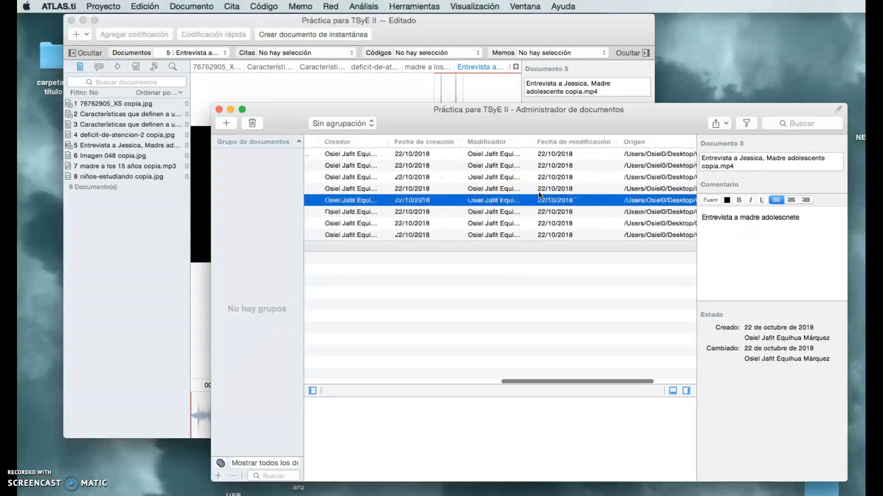
{"action": "scroll", "coordinate": [572, 193], "scroll_direction": "right", "scroll_amount": 6}
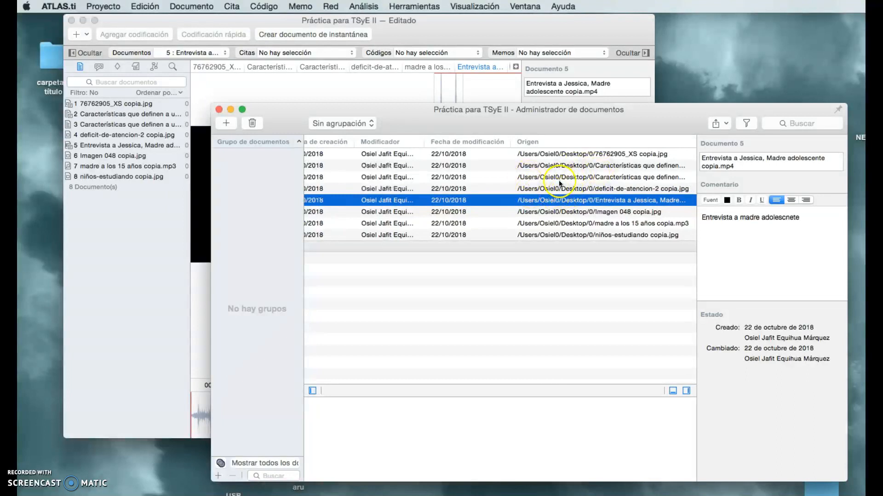
{"action": "scroll", "coordinate": [506, 186], "scroll_direction": "left", "scroll_amount": 13}
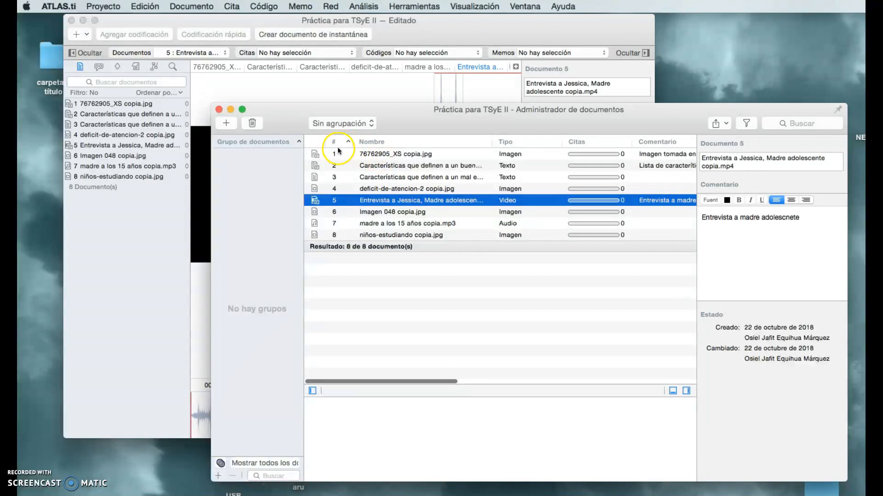
Close the document manager and split the viewing area to add an empty pane beside the interview video
{"action": "left_click", "coordinate": [73, 487]}
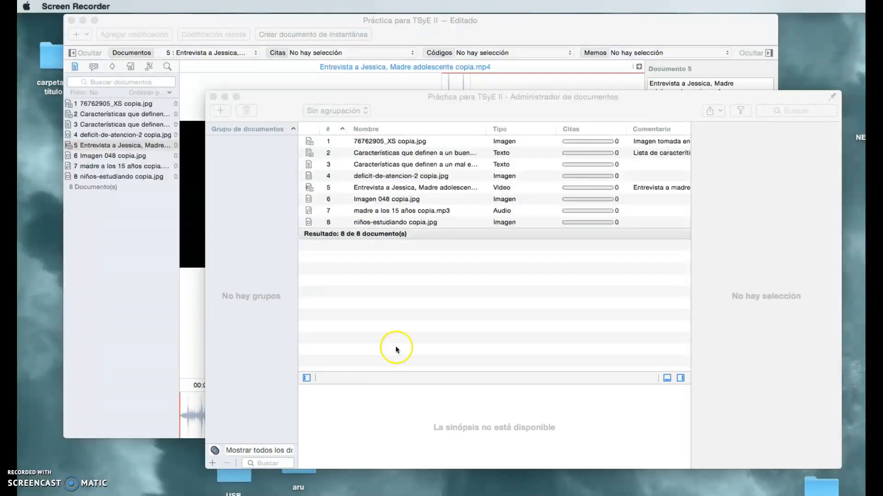
{"action": "left_click", "coordinate": [212, 96]}
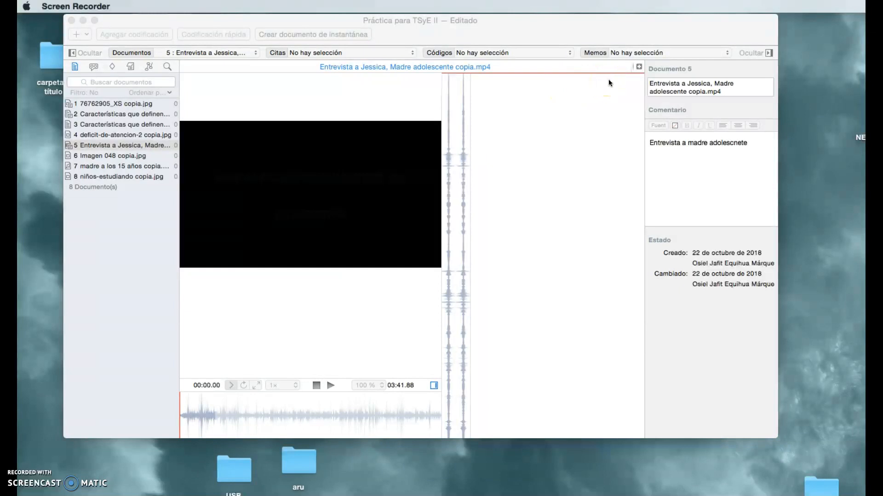
{"action": "left_click", "coordinate": [639, 68]}
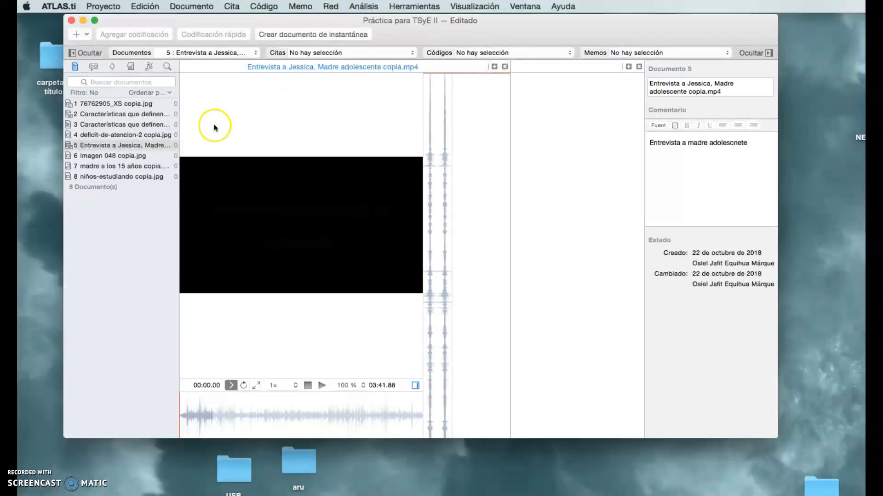
Open the text document on a good student's characteristics and move it into its own pane below the interview video
{"action": "double_click", "coordinate": [132, 115]}
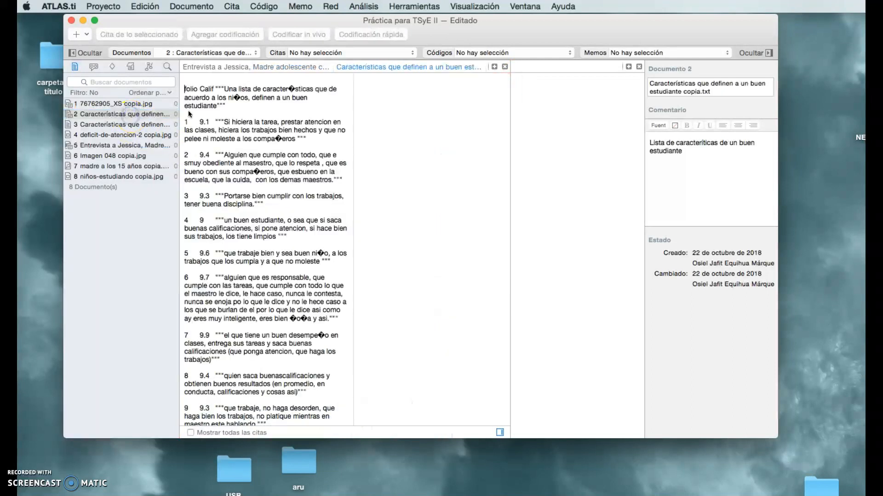
{"action": "left_click", "coordinate": [387, 68]}
{"action": "left_click_drag", "start_coordinate": [388, 67], "coordinate": [539, 72]}
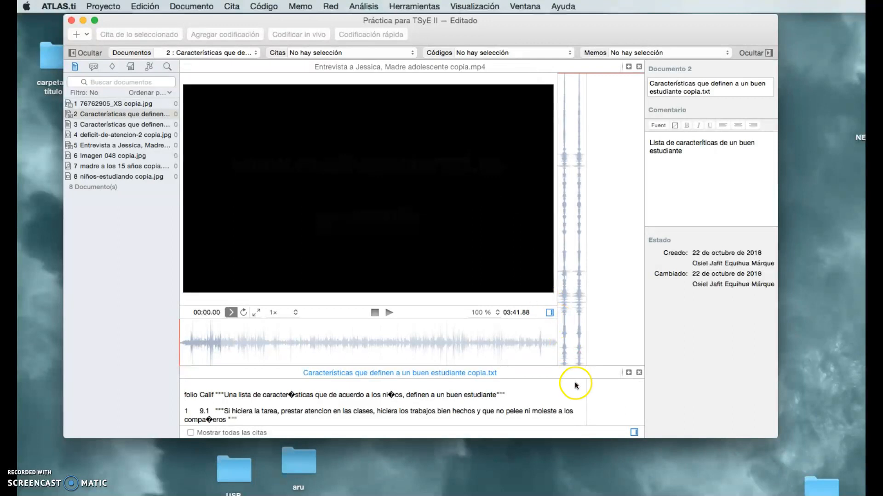
Split the interview video's pane, open Imagen 048 copia.jpg and move it into the new empty pane
{"action": "left_click", "coordinate": [629, 68]}
{"action": "left_click", "coordinate": [572, 149]}
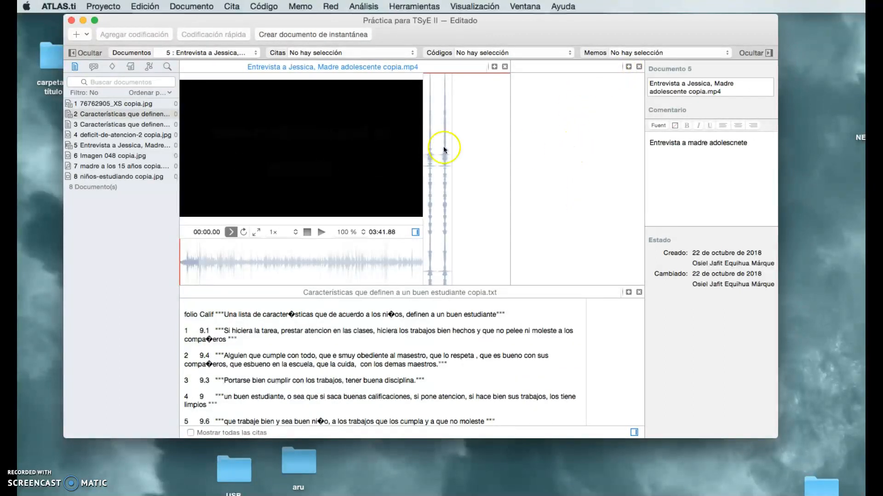
{"action": "left_click", "coordinate": [112, 156]}
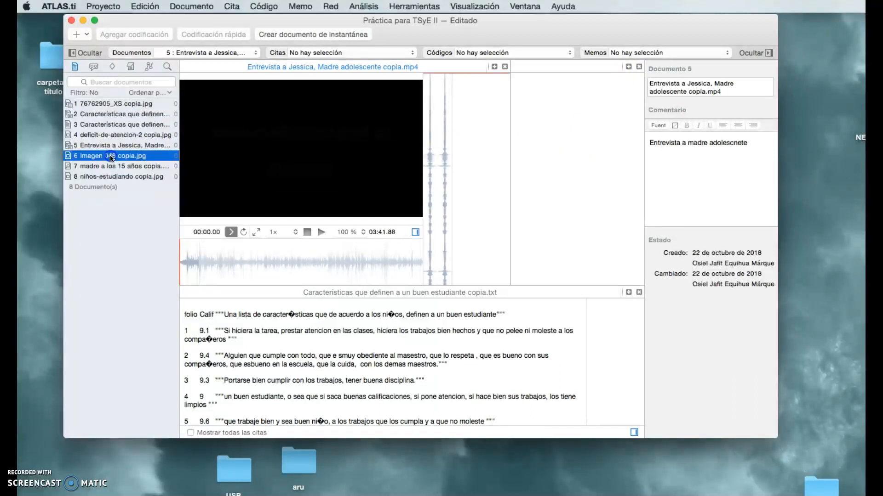
{"action": "double_click", "coordinate": [112, 157]}
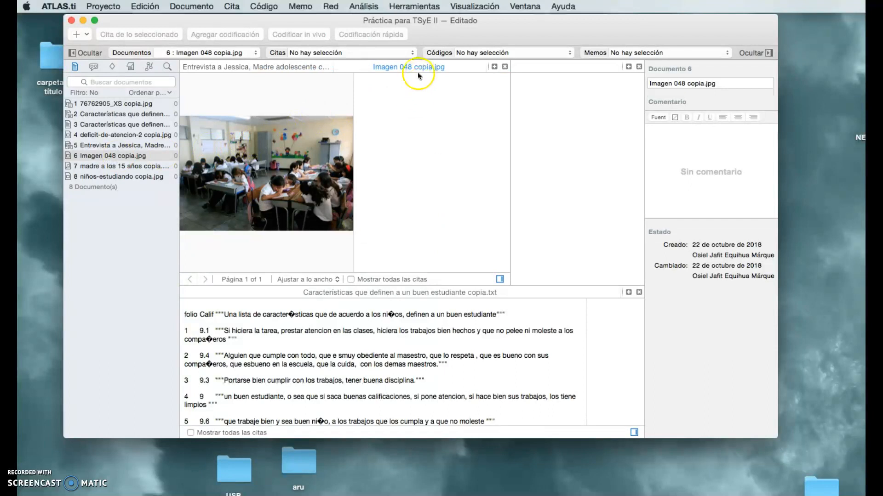
{"action": "left_click_drag", "start_coordinate": [412, 67], "coordinate": [545, 93]}
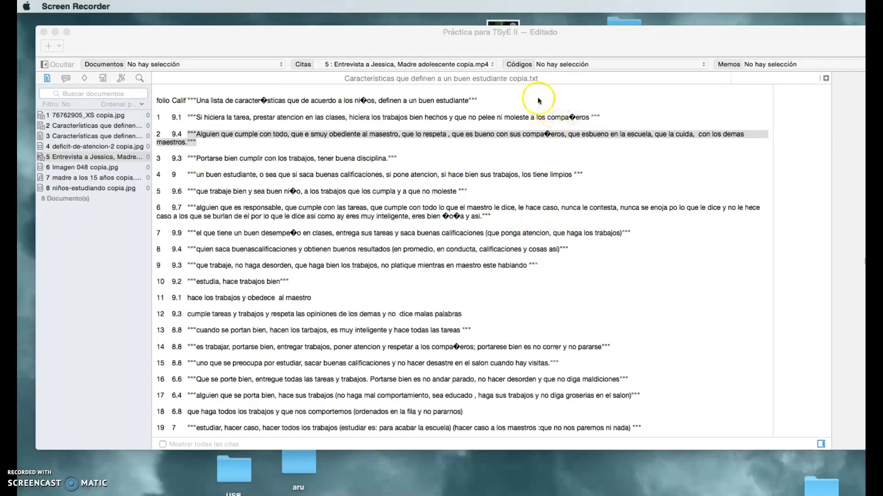
Open the code manager and start adding codes, with "Buen alumno" as the first code name
{"action": "left_click", "coordinate": [519, 65]}
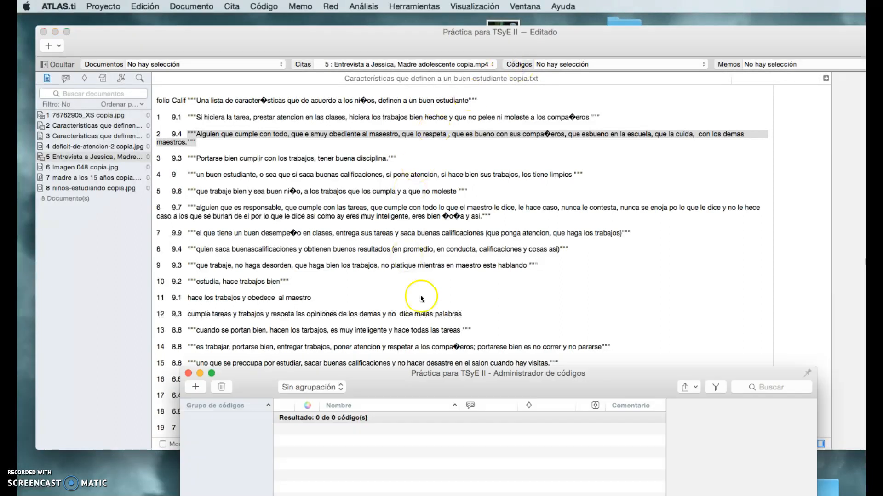
{"action": "left_click_drag", "start_coordinate": [502, 385], "coordinate": [508, 129]}
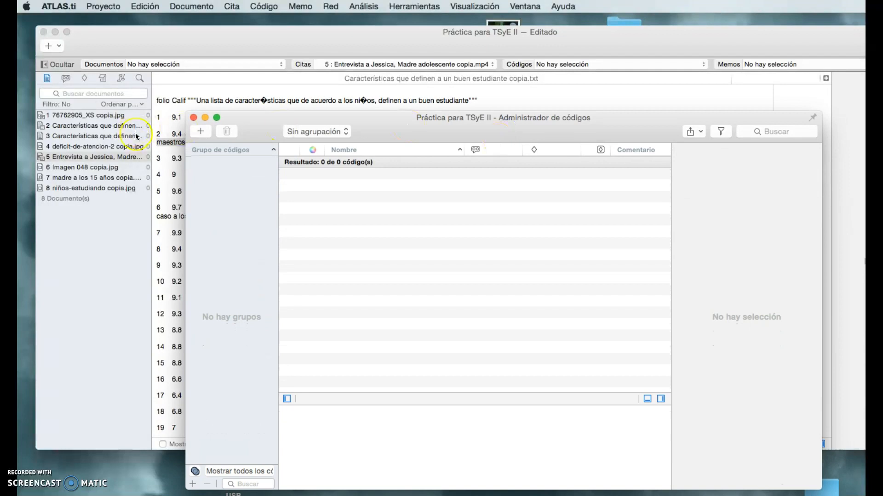
{"action": "left_click", "coordinate": [201, 132]}
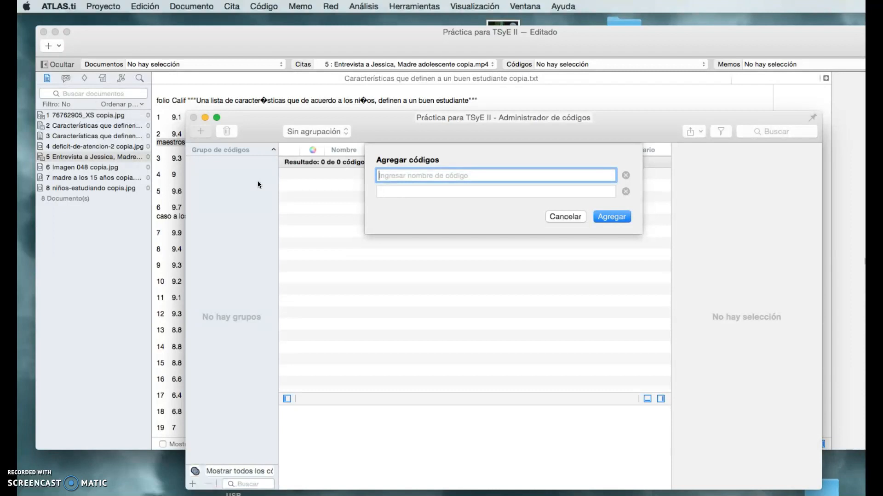
{"action": "type", "text": "E"}
{"action": "key", "text": "BackSpace"}
{"action": "type", "text": "Buen alumno"}
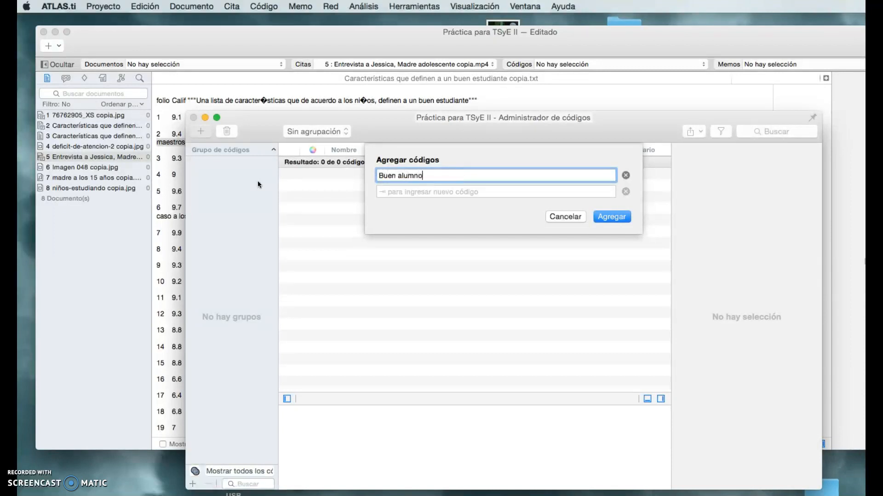
Enter "Mal alumno", "Uso de TICs" and "Distracción" as further code names and create all the codes
{"action": "left_click", "coordinate": [496, 189]}
{"action": "type", "text": "Mal "}
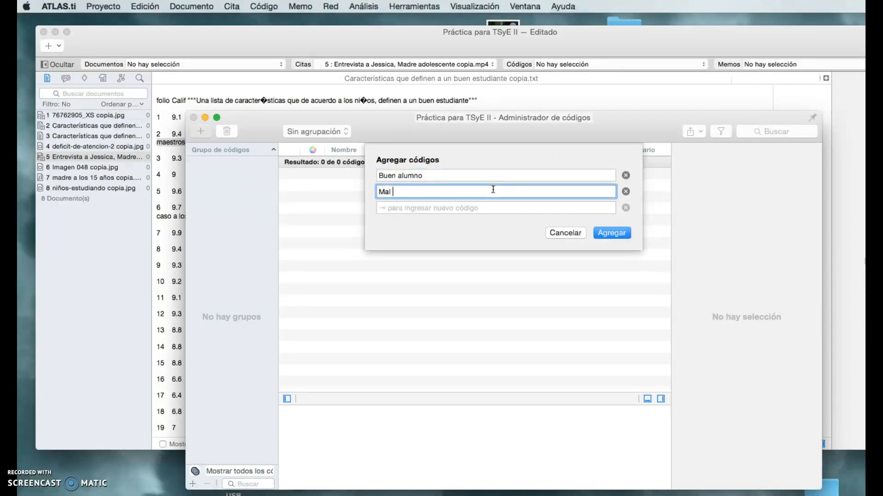
{"action": "type", "text": "alumno"}
{"action": "left_click", "coordinate": [490, 191]}
{"action": "left_click", "coordinate": [478, 209]}
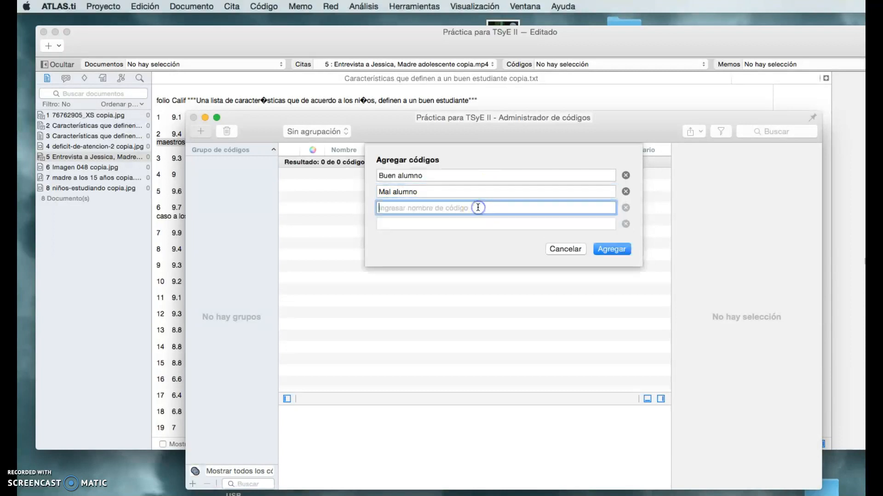
{"action": "type", "text": "Uso d"}
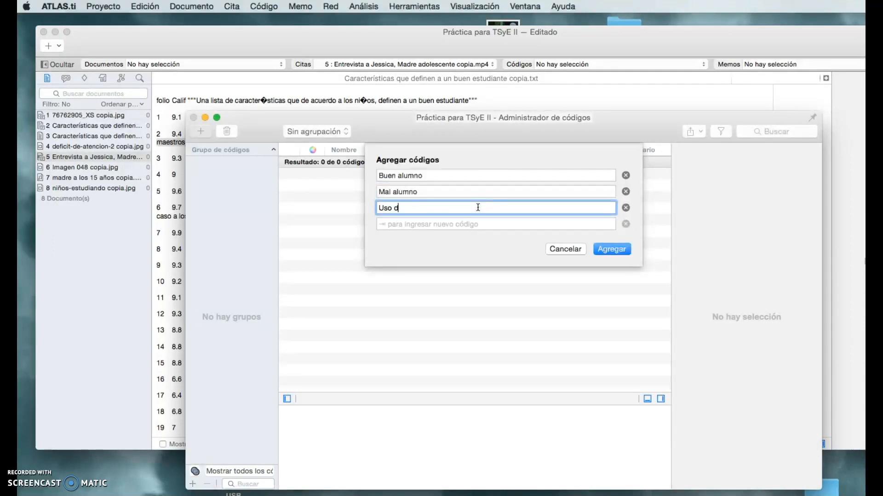
{"action": "type", "text": "e TICs"}
{"action": "left_click", "coordinate": [458, 224]}
{"action": "type", "text": "Distracción"}
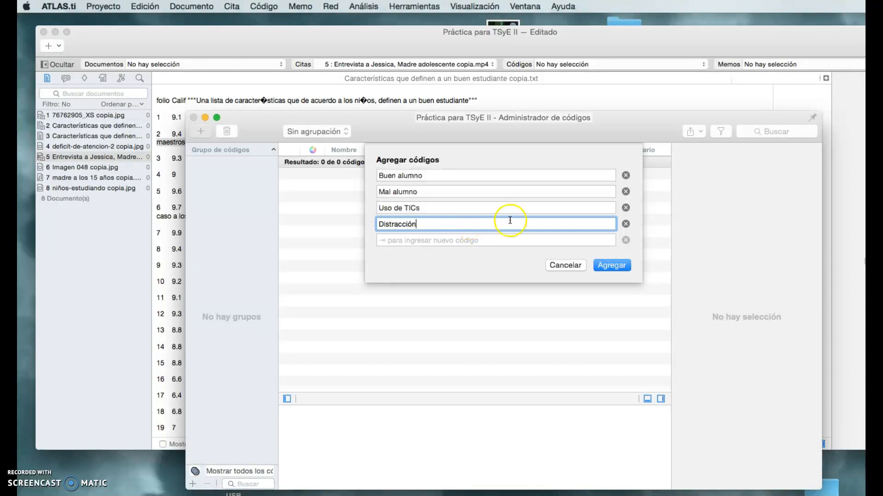
{"action": "left_click", "coordinate": [614, 267]}
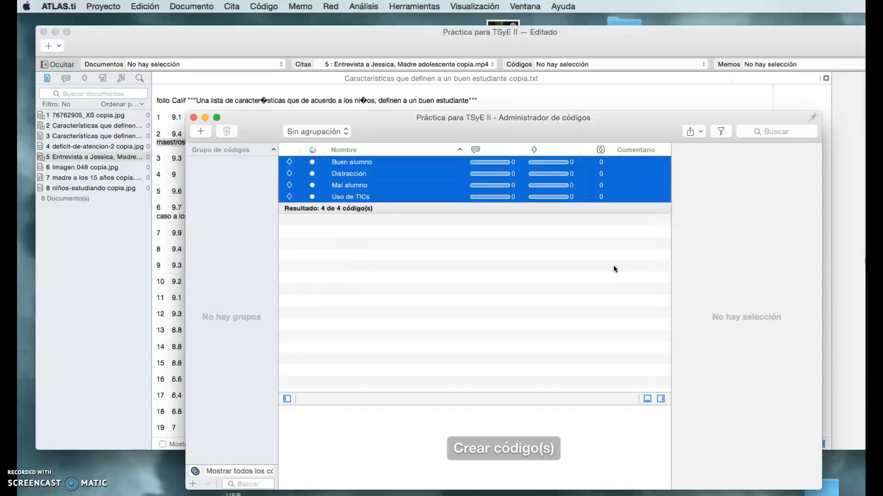
Add the comment "Todas las características que describen a un buen alumno" to the code Buen alumno
{"action": "left_click", "coordinate": [382, 165]}
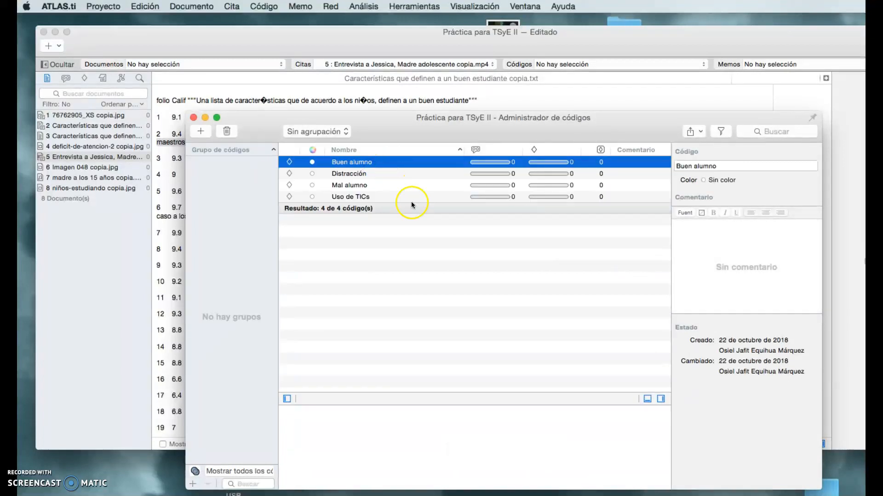
{"action": "left_click", "coordinate": [731, 254]}
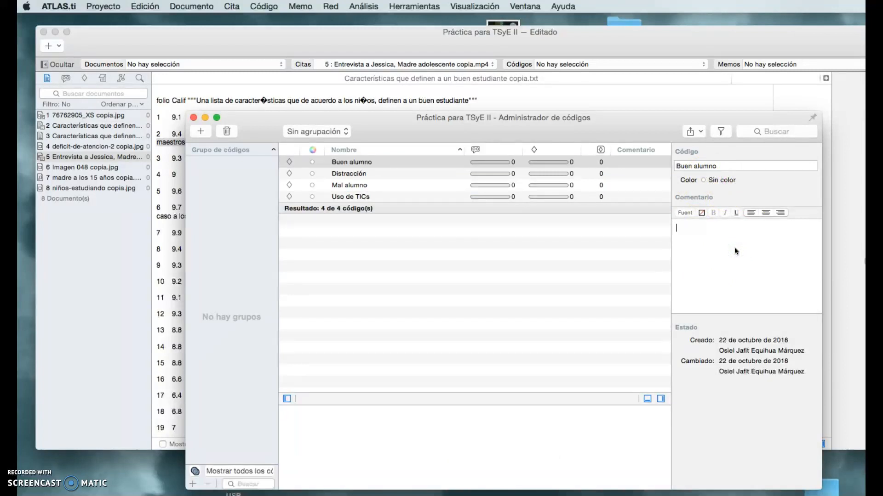
{"action": "type", "text": "Todas las"}
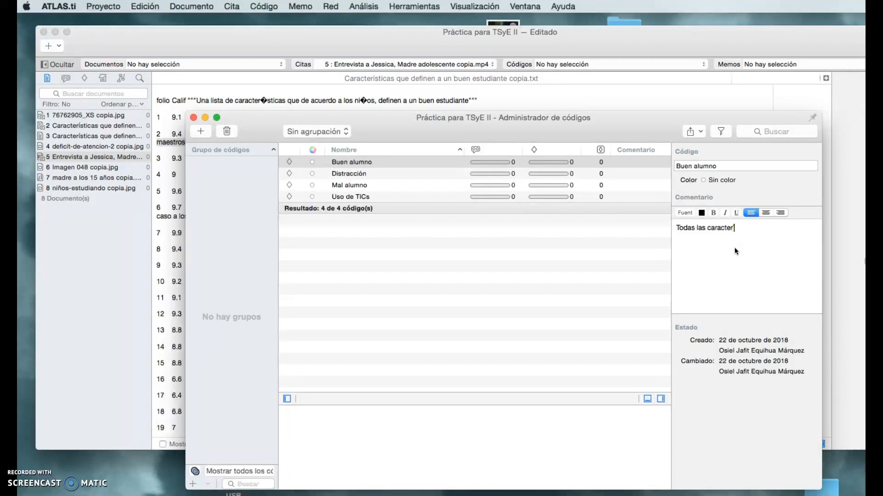
{"action": "type", "text": "características que describen a un buen alumno"}
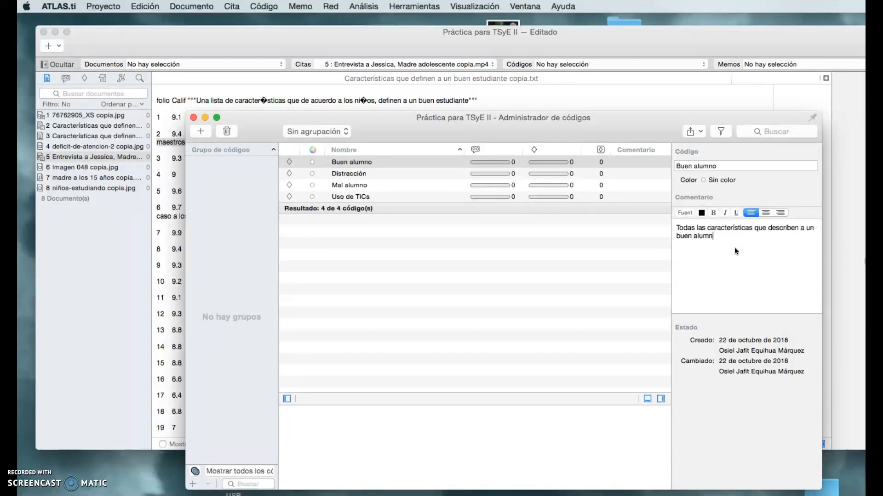
Add the comment "Acciones que implucan la falta de atención de un alumno" to the code Distracción
{"action": "left_click", "coordinate": [371, 186]}
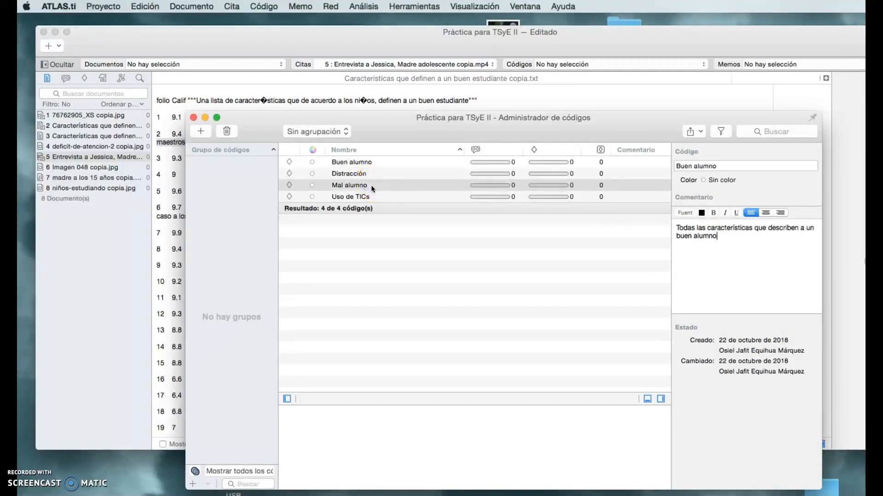
{"action": "left_click", "coordinate": [376, 173]}
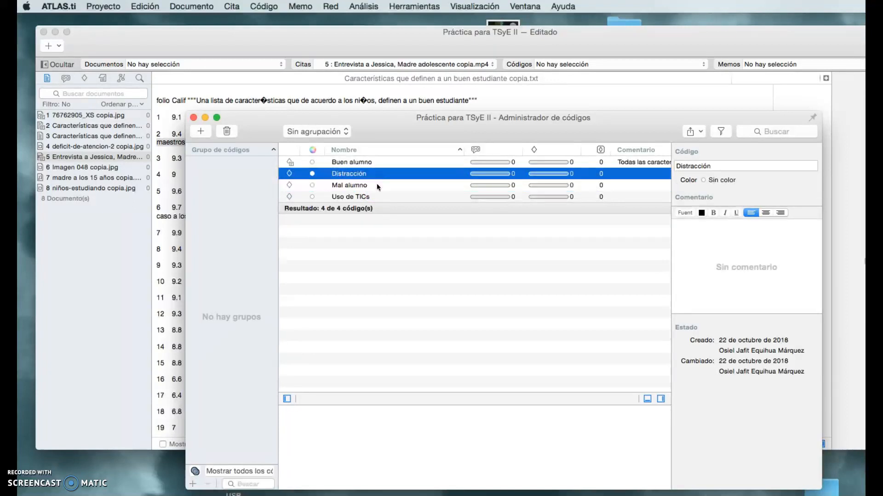
{"action": "left_click", "coordinate": [710, 232]}
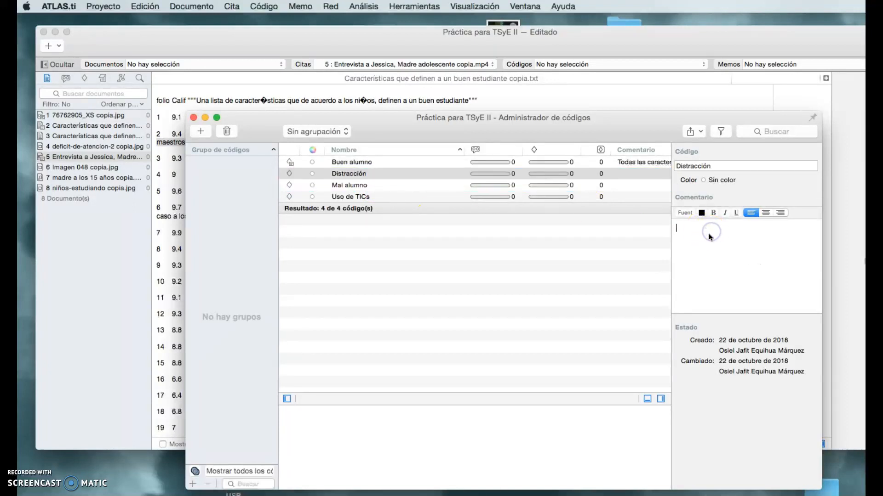
{"action": "type", "text": "Acciones que implucan la falta de atención de un alumno"}
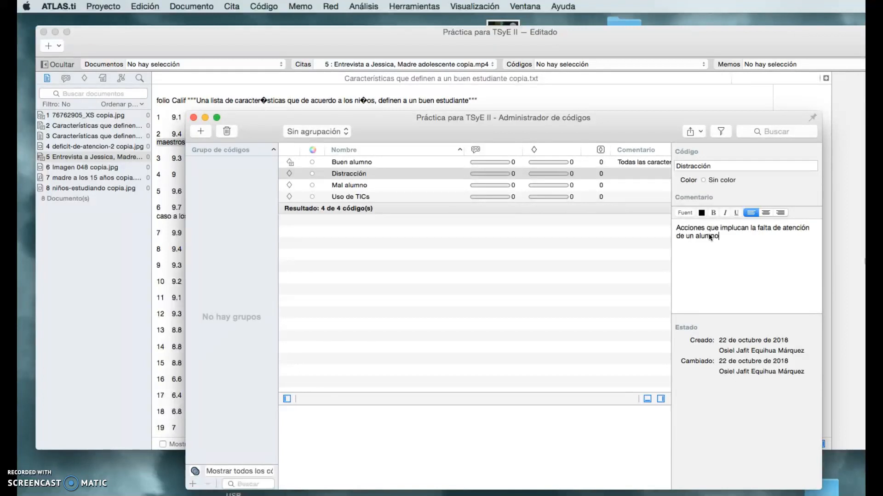
{"action": "left_click", "coordinate": [381, 185]}
{"action": "left_click", "coordinate": [380, 185]}
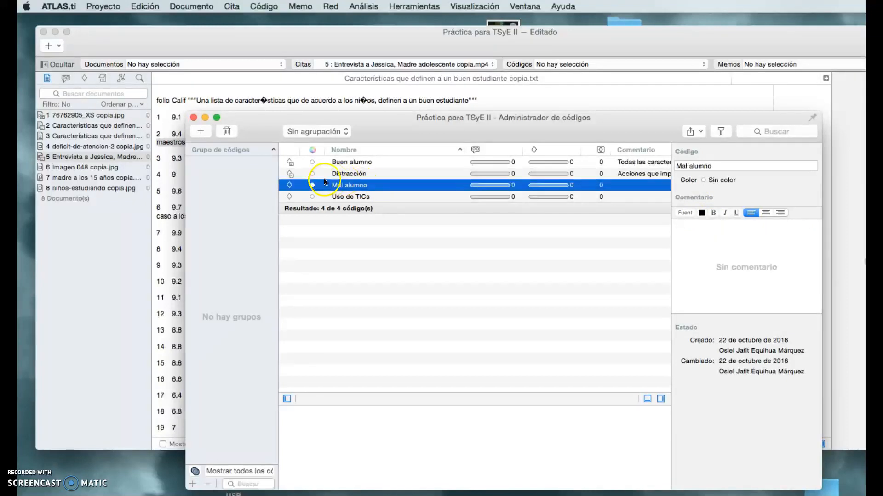
Compare the icons and comments of the codes Buen alumno, Distracción and Mal alumno
{"action": "left_click", "coordinate": [294, 165]}
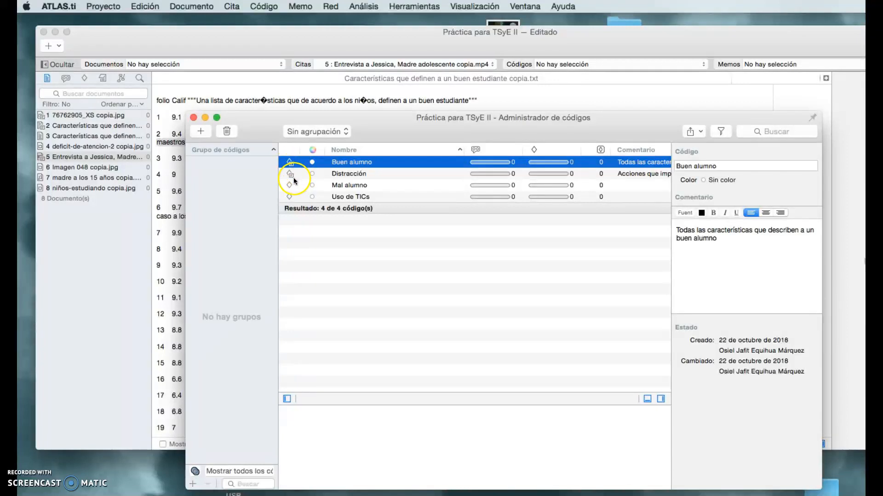
{"action": "left_click", "coordinate": [301, 177]}
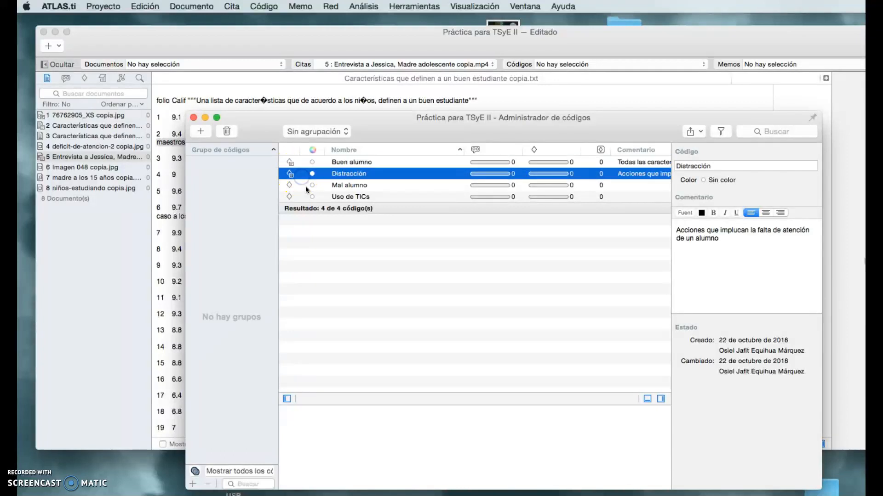
{"action": "left_click", "coordinate": [300, 185]}
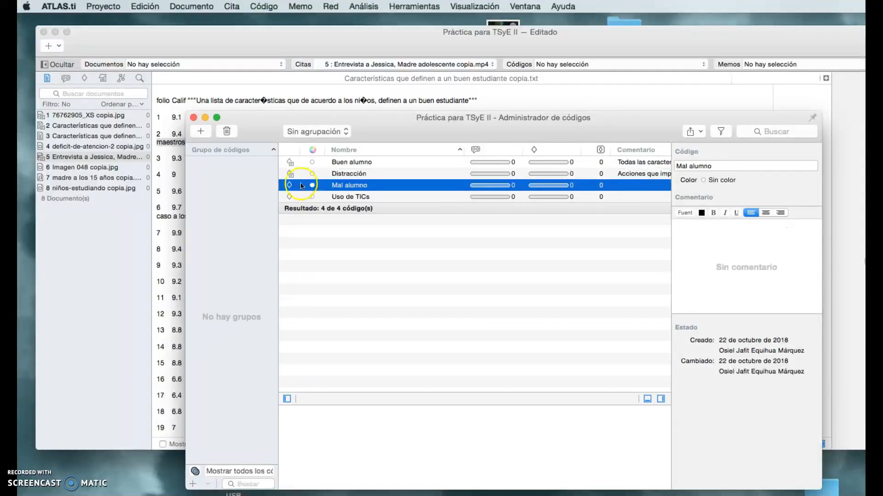
Move the code manager lower, bring the project window to the front and list the codes in its navigator
{"action": "left_click", "coordinate": [412, 129]}
{"action": "left_click_drag", "start_coordinate": [454, 125], "coordinate": [458, 215]}
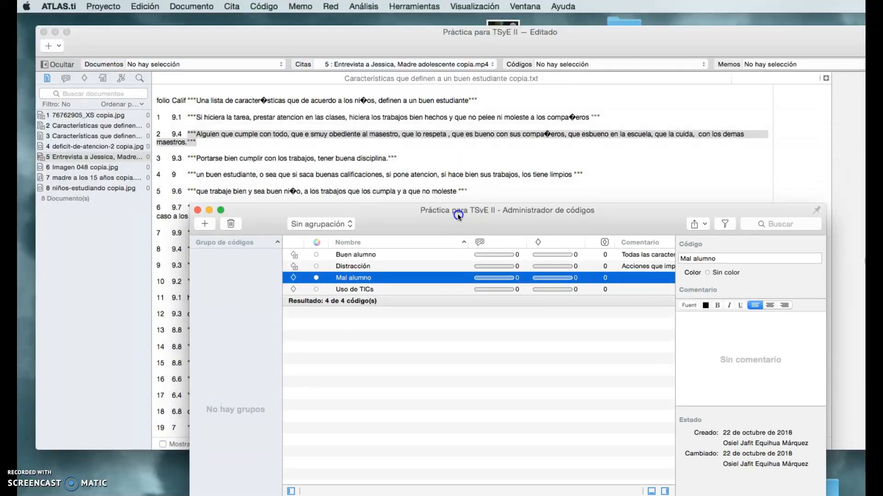
{"action": "left_click", "coordinate": [355, 44]}
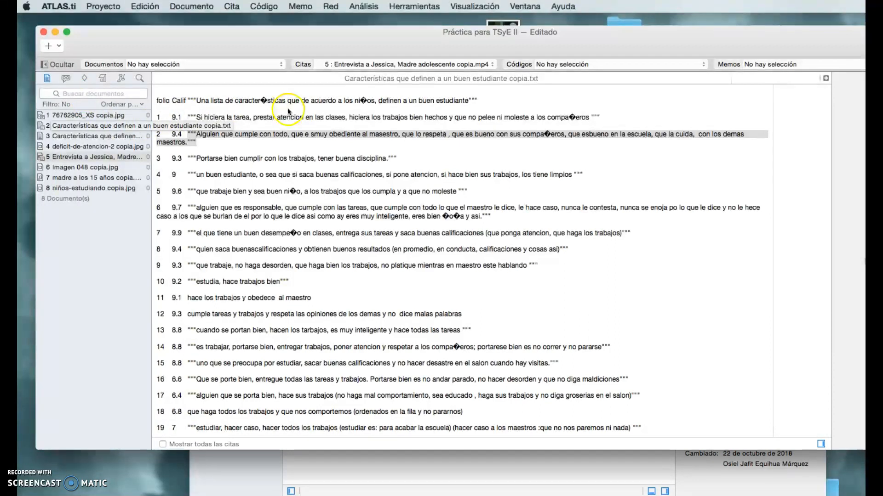
{"action": "left_click", "coordinate": [117, 115]}
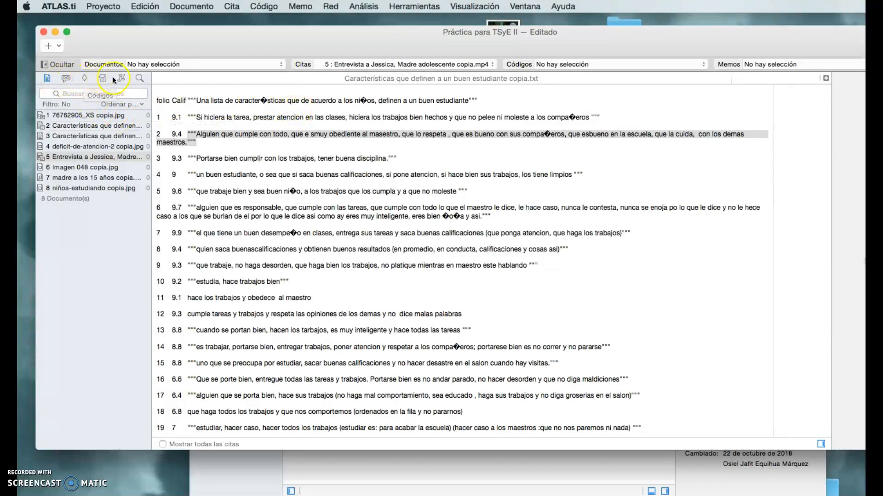
{"action": "left_click", "coordinate": [84, 78]}
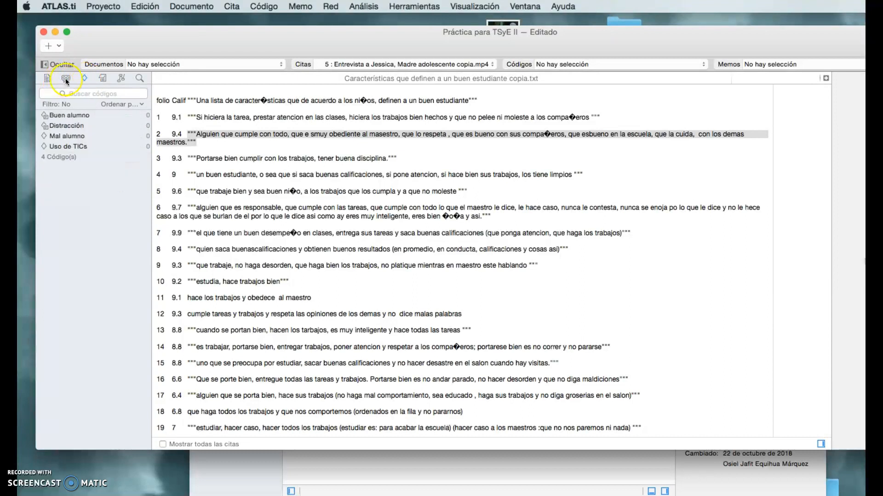
{"action": "left_click", "coordinate": [65, 79]}
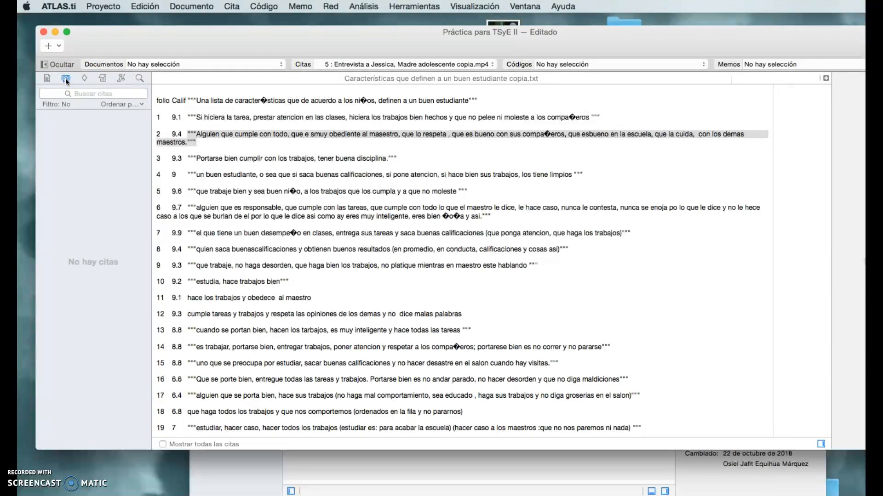
{"action": "left_click", "coordinate": [103, 78]}
{"action": "left_click", "coordinate": [84, 79]}
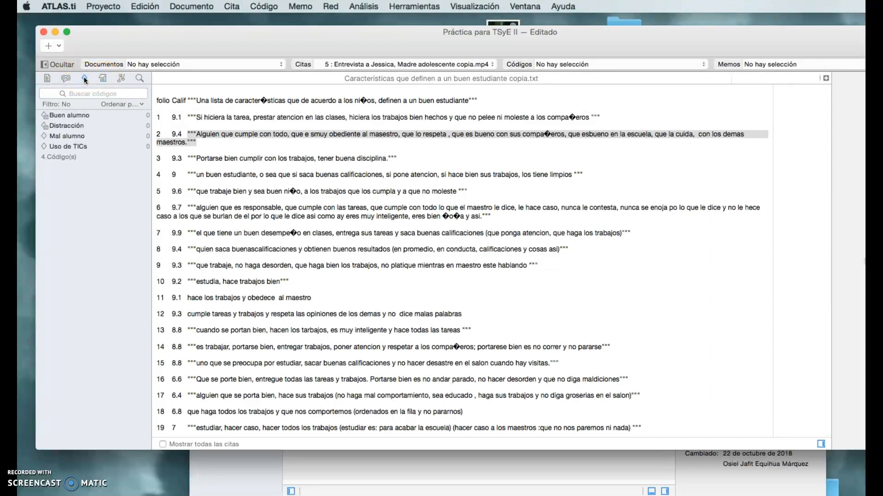
Assign the code Buen alumno to the part of answer 1 from "hiciera los trabajos bien hechos" to its end
{"action": "left_click", "coordinate": [448, 110]}
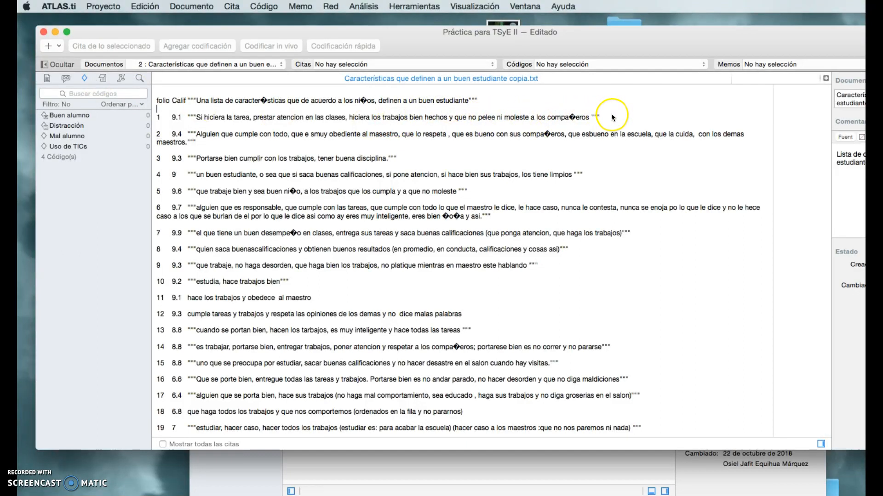
{"action": "left_click_drag", "start_coordinate": [610, 114], "coordinate": [348, 120]}
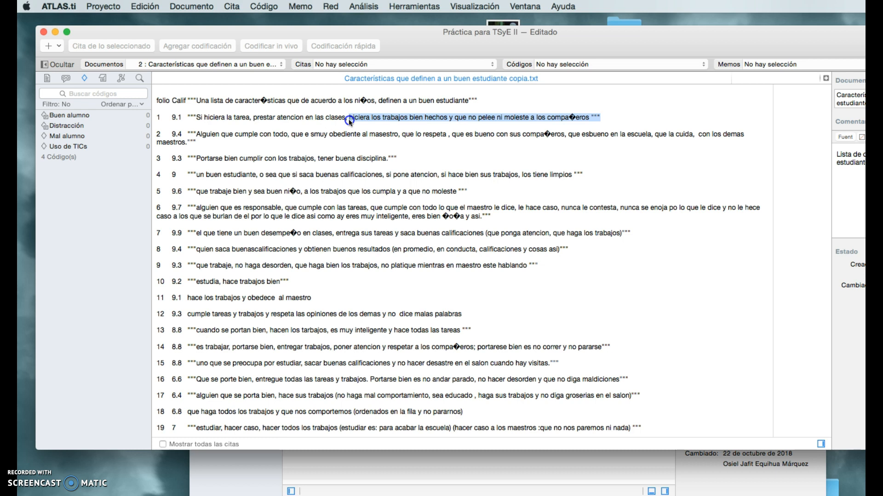
{"action": "left_click_drag", "start_coordinate": [348, 120], "coordinate": [60, 118]}
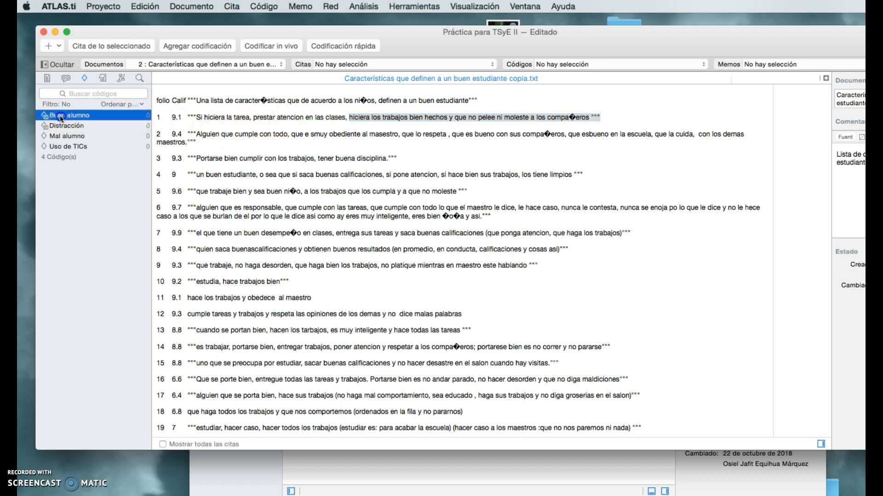
{"action": "left_click", "coordinate": [435, 118]}
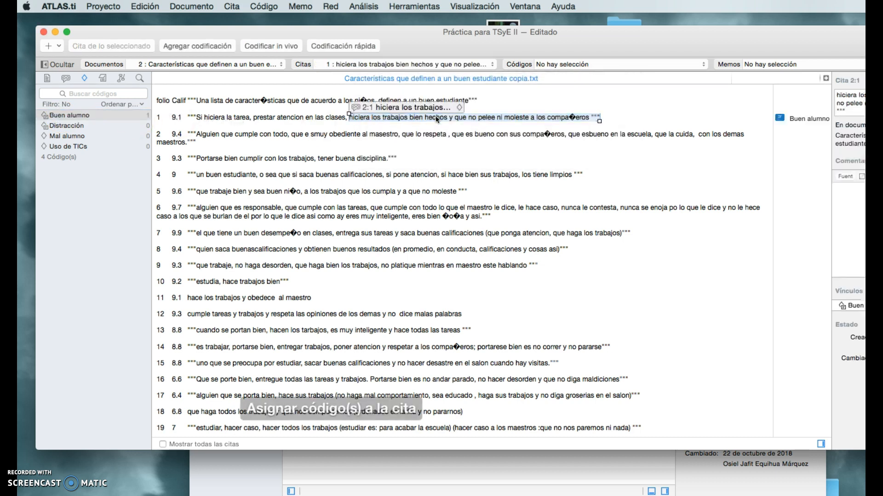
{"action": "left_click", "coordinate": [782, 179]}
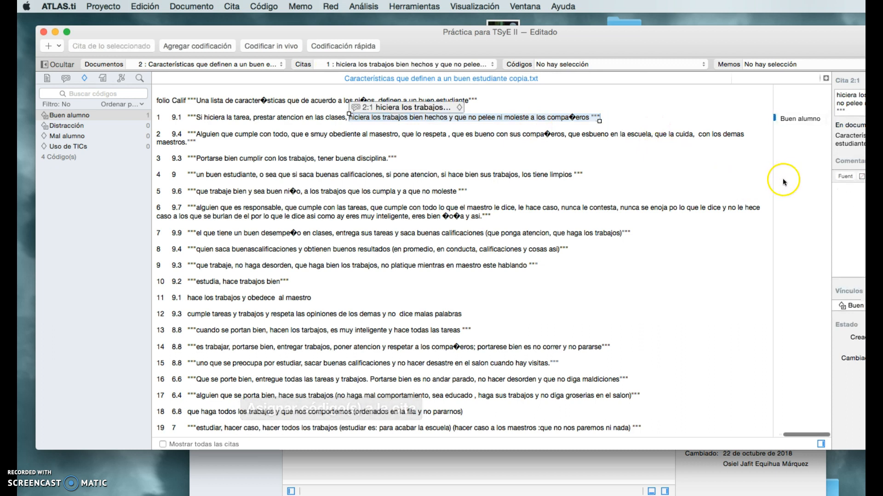
{"action": "left_click", "coordinate": [792, 118]}
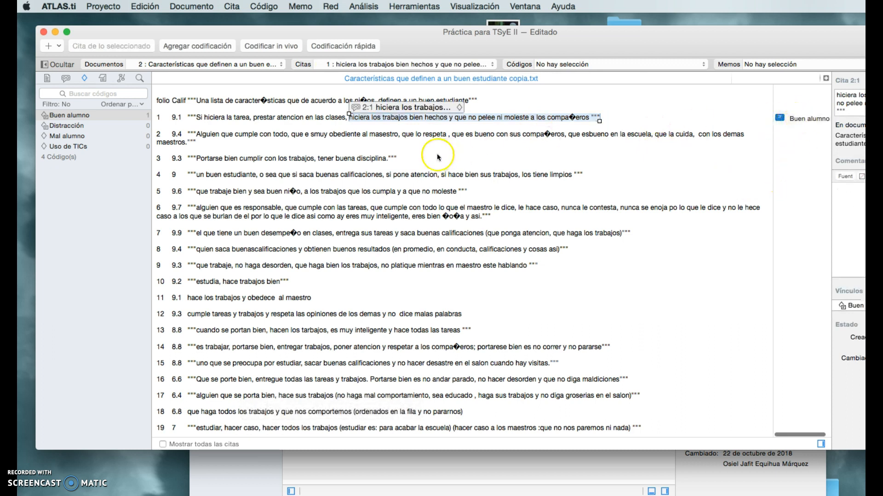
Assign the code Mal alumno to the text of answer 2, starting at "Alguien que cumple con todo"
{"action": "left_click", "coordinate": [207, 143]}
{"action": "left_click_drag", "start_coordinate": [205, 144], "coordinate": [196, 136]}
{"action": "left_click_drag", "start_coordinate": [69, 115], "coordinate": [254, 136]}
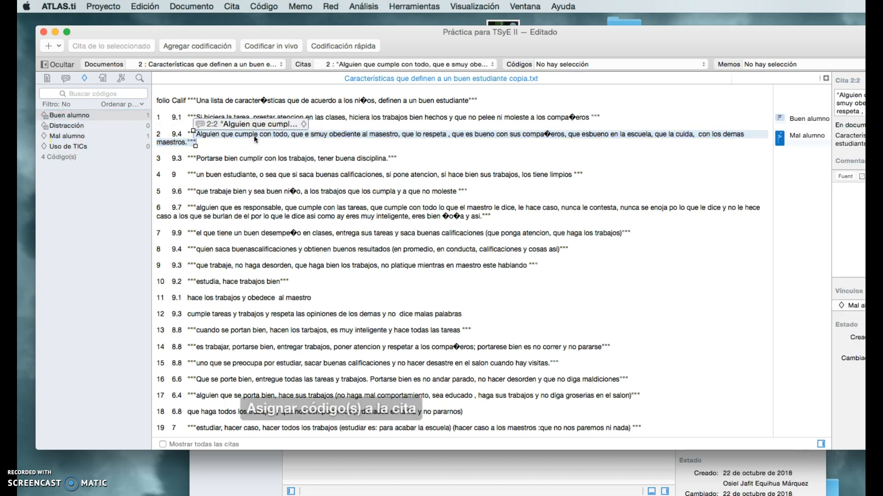
Assign the code Mal alumno to the passage from "Portarse bien cumplir con los trabajos" in answer 3 to the end of answer 6
{"action": "left_click", "coordinate": [427, 160]}
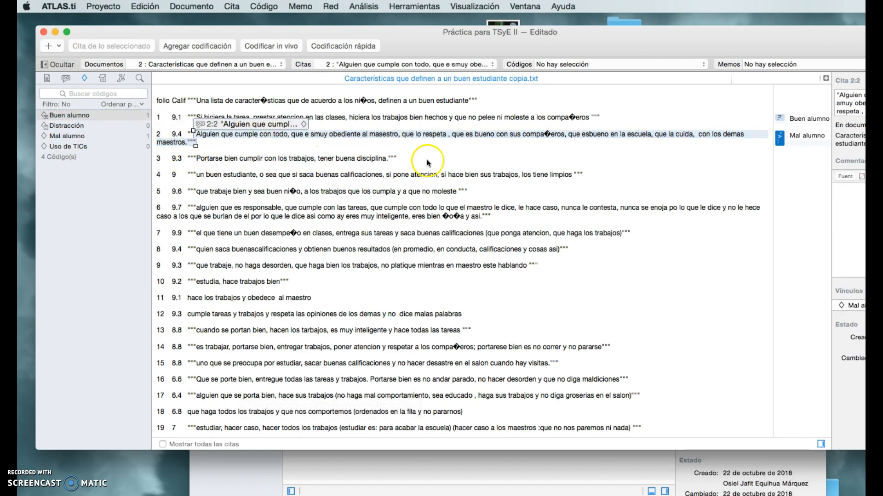
{"action": "left_click_drag", "start_coordinate": [231, 161], "coordinate": [494, 214]}
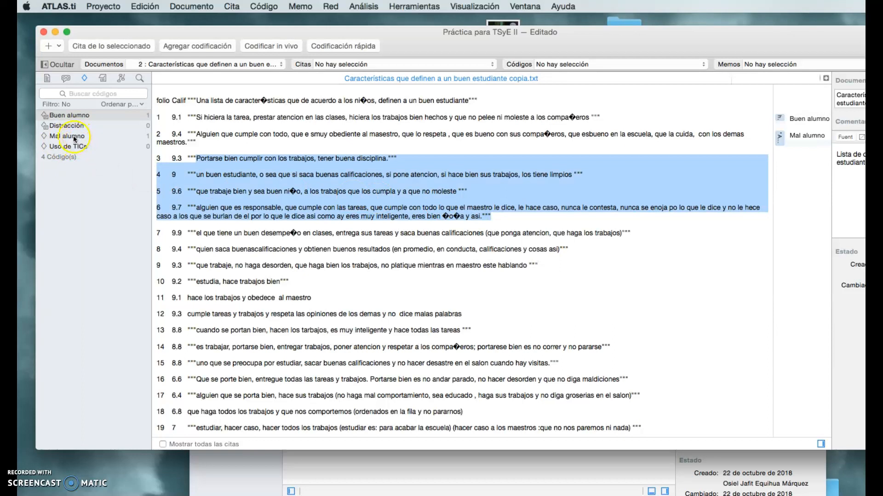
{"action": "left_click_drag", "start_coordinate": [73, 136], "coordinate": [289, 178]}
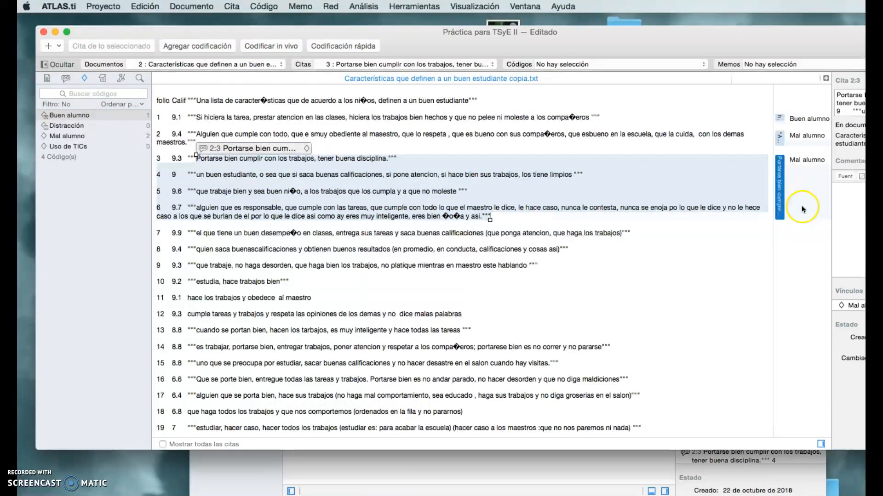
Check the assigned codes in the margin and view the project's lists of quotations and codes without changing the selection
{"action": "scroll", "coordinate": [801, 205], "scroll_direction": "right", "scroll_amount": 1}
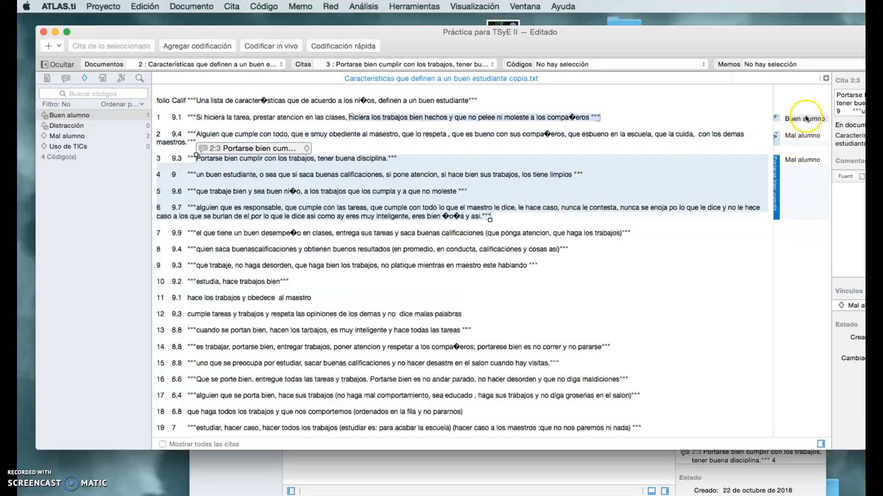
{"action": "left_click", "coordinate": [491, 66]}
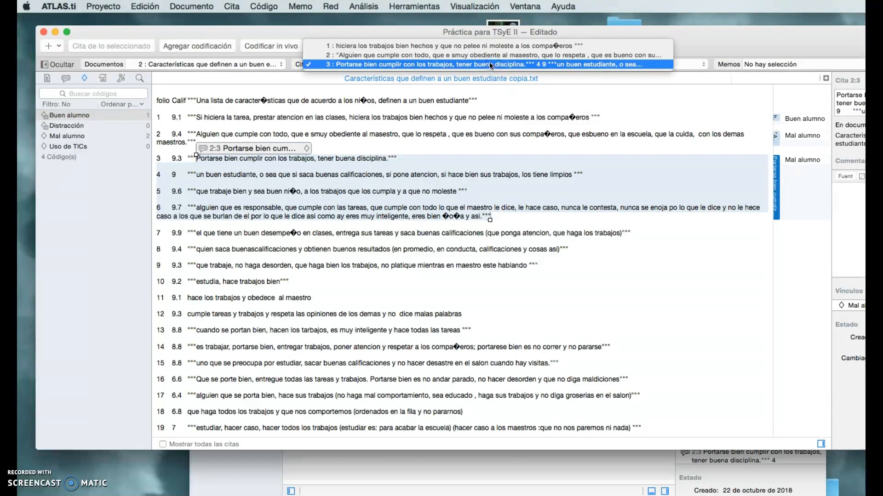
{"action": "left_click", "coordinate": [622, 90]}
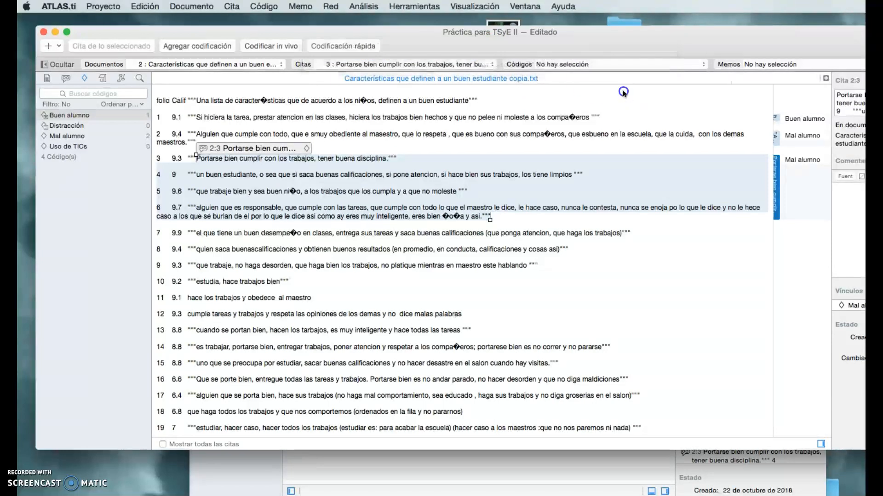
{"action": "left_click", "coordinate": [702, 65]}
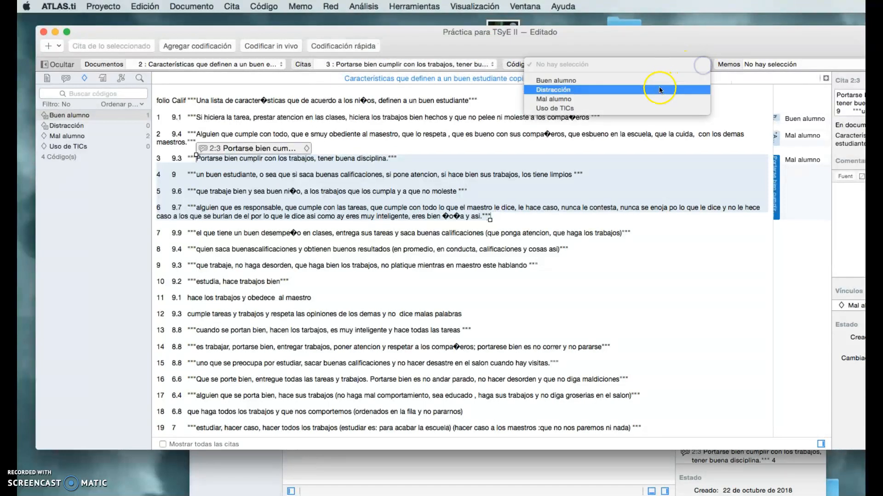
{"action": "left_click", "coordinate": [676, 54]}
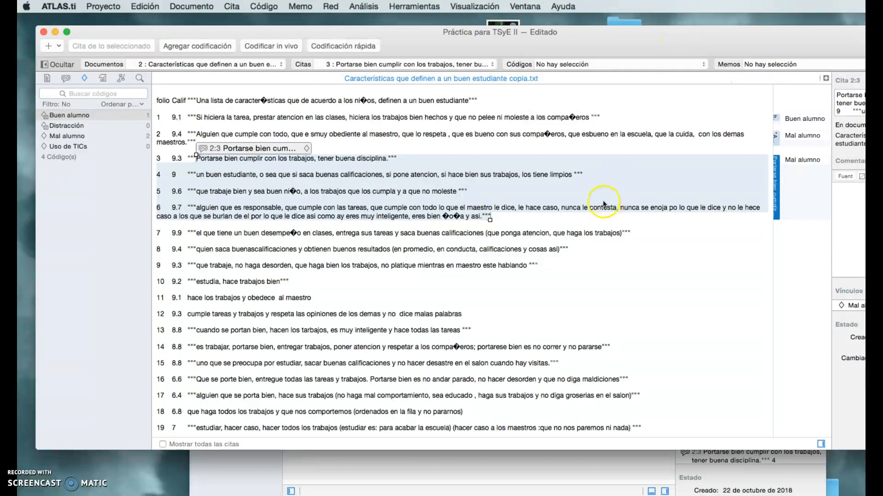